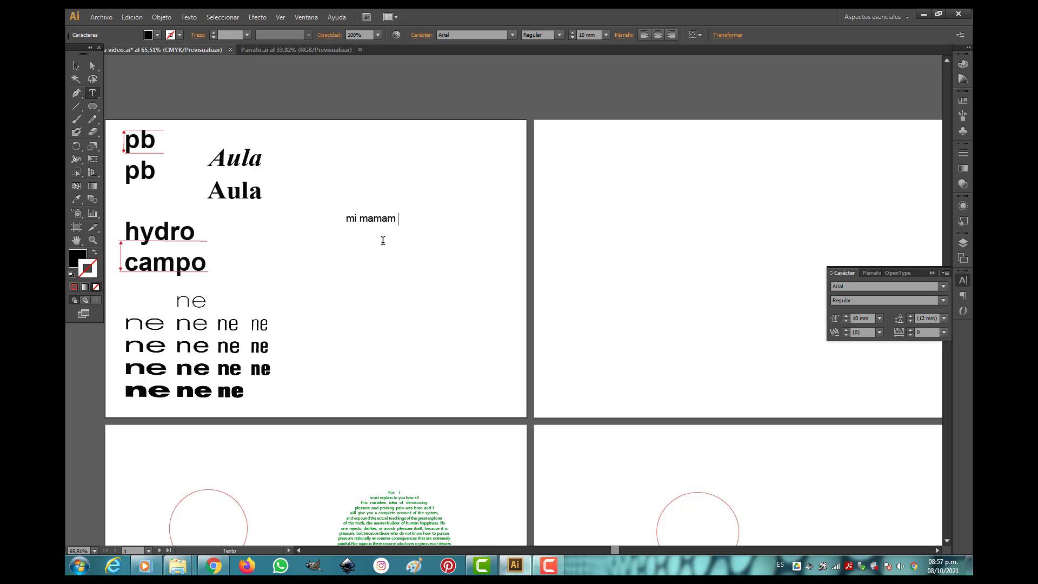
Continue the text line with "me ama mucho" followed by a long run of the letter m extending across the neighbouring artboard.
{"action": "type", "text": "me ama muchomm"}
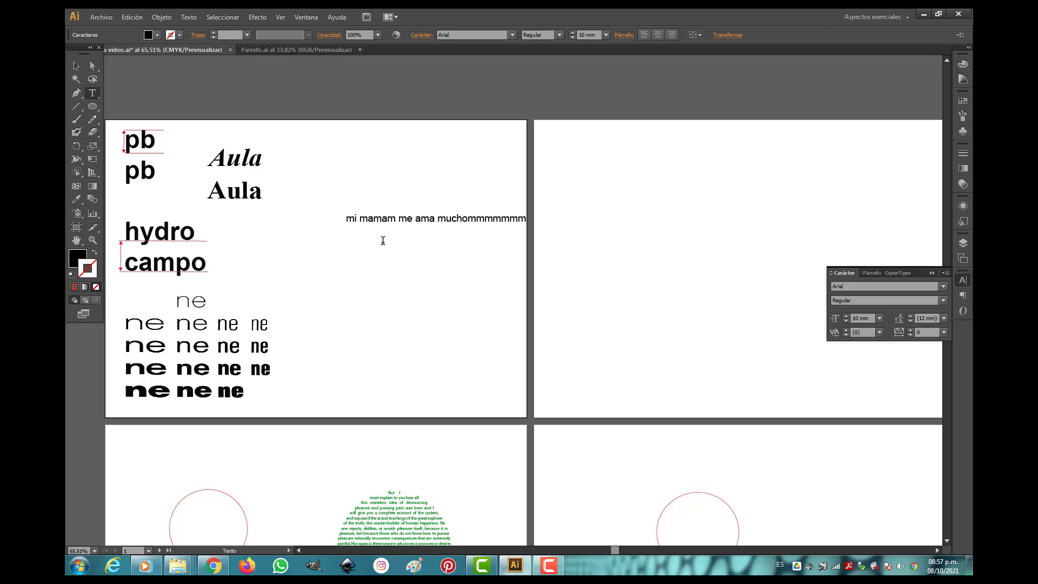
{"action": "type", "text": "mmmmmmmmm"}
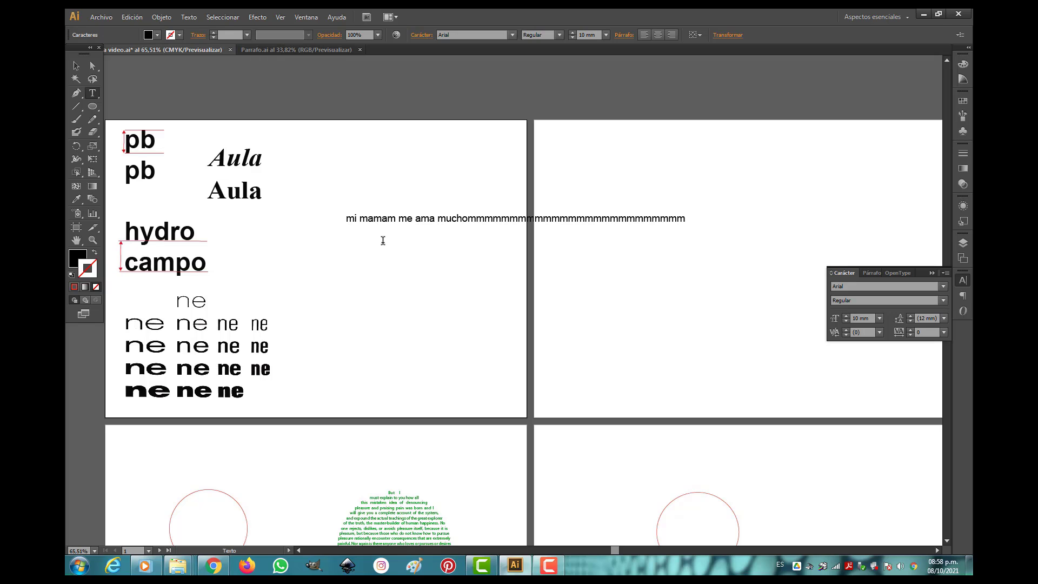
{"action": "type", "text": "mmmmmmm"}
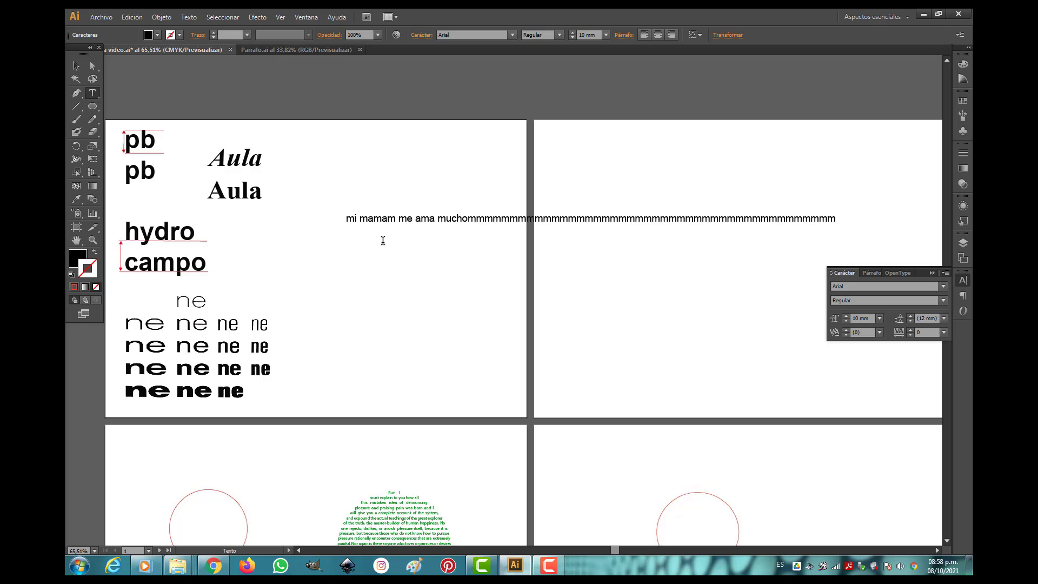
{"action": "type", "text": "mmmmmmmmmmm"}
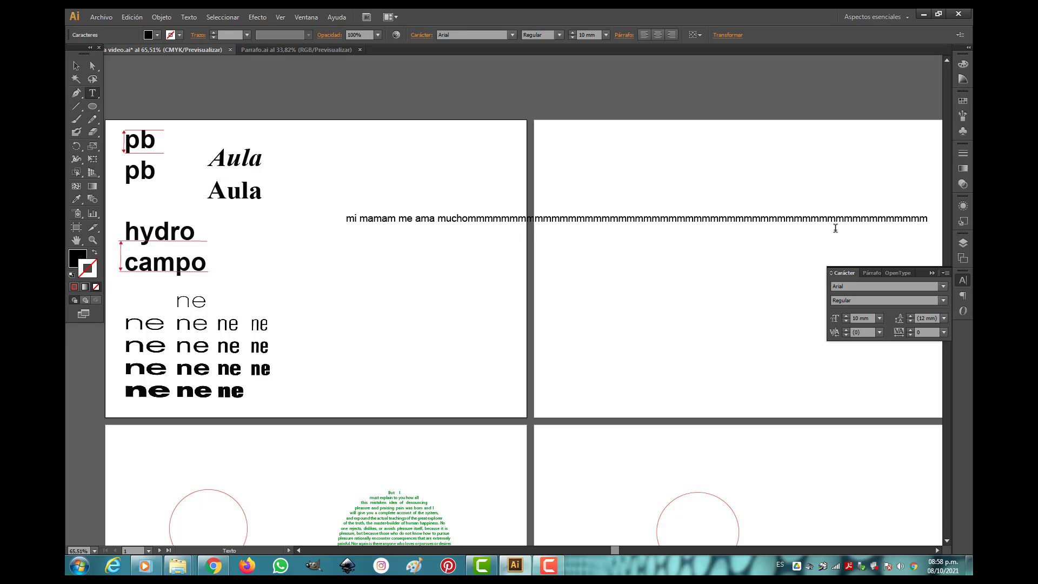
Delete the trailing run of m letters and the extra m in "mamam" to leave "mi mama me ama mucho".
{"action": "left_click_drag", "start_coordinate": [932, 220], "coordinate": [467, 247]}
{"action": "key", "text": "BackSpace"}
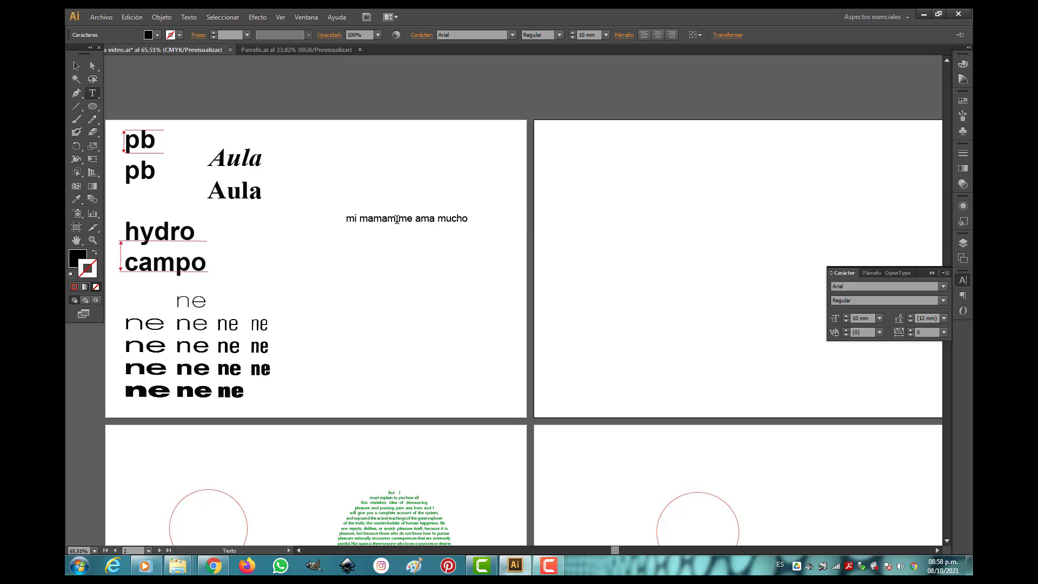
{"action": "left_click_drag", "start_coordinate": [397, 219], "coordinate": [388, 219]}
{"action": "key", "text": "BackSpace"}
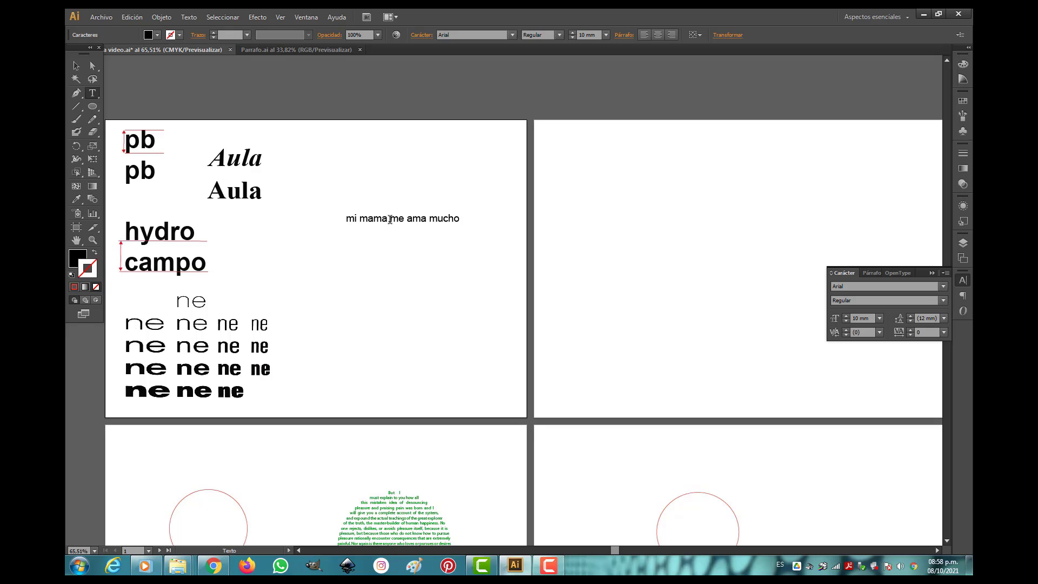
Move the "mi mama me ama mucho" text upward on the first artboard.
{"action": "left_click_drag", "start_coordinate": [92, 93], "coordinate": [139, 93]}
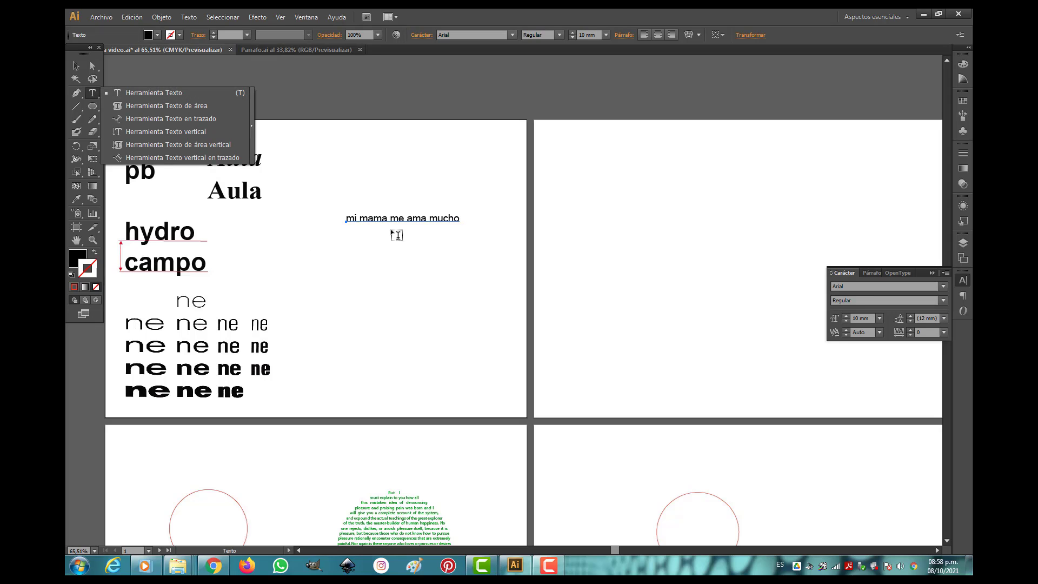
{"action": "left_click", "coordinate": [76, 66]}
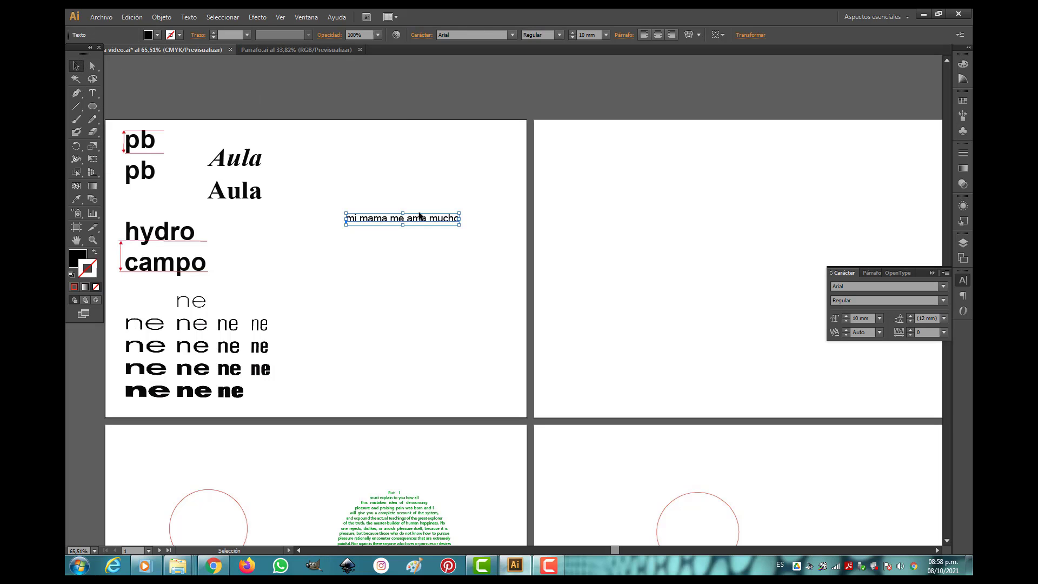
{"action": "left_click_drag", "start_coordinate": [406, 216], "coordinate": [405, 173]}
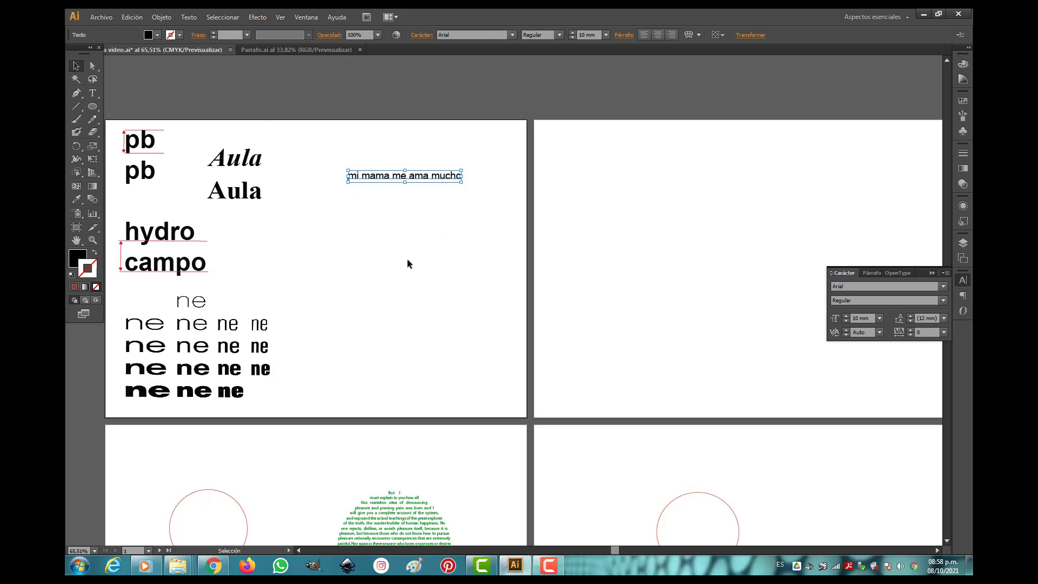
Add a second line of point text reading "la vida es bella" below the first sentence and select all its characters.
{"action": "left_click", "coordinate": [94, 93]}
{"action": "left_click", "coordinate": [343, 230]}
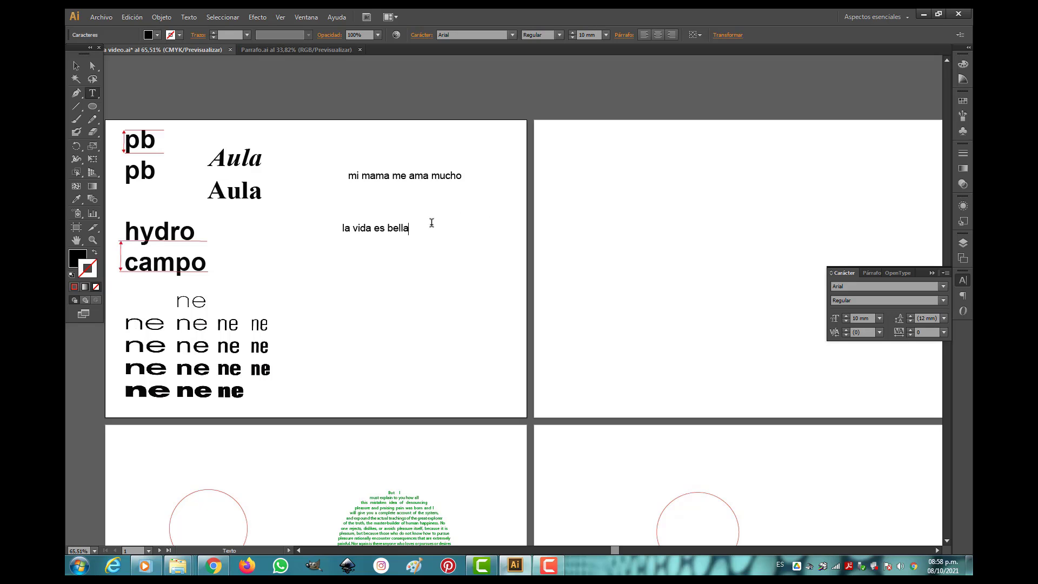
{"action": "left_click_drag", "start_coordinate": [413, 229], "coordinate": [339, 231]}
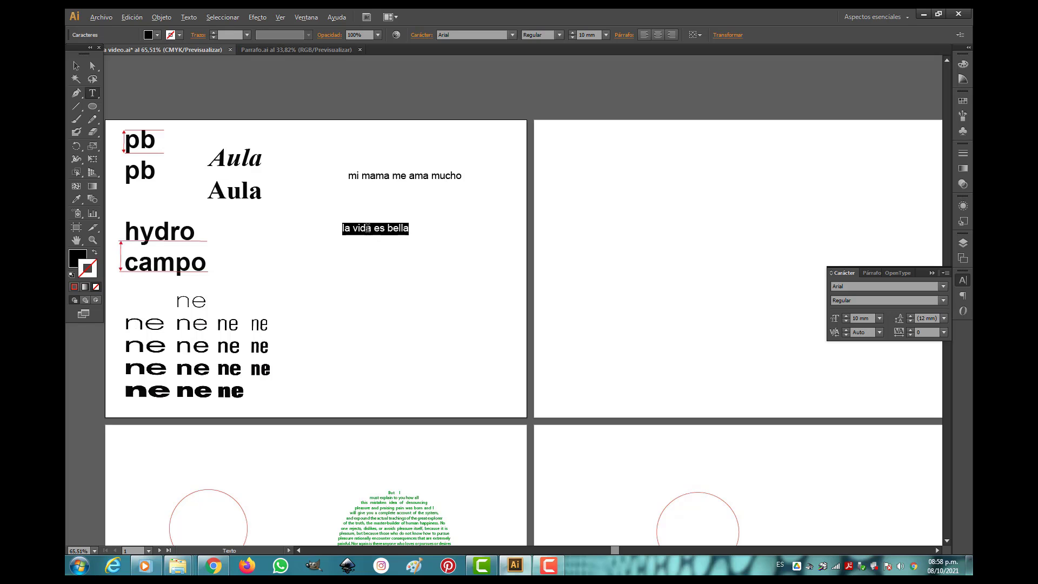
Extend the second sentence with "pero corta" so that it reads "la vida es bella pero corta".
{"action": "scroll", "coordinate": [368, 228], "scroll_direction": "up", "scroll_amount": 2}
{"action": "scroll", "coordinate": [368, 228], "scroll_direction": "up", "scroll_amount": 3}
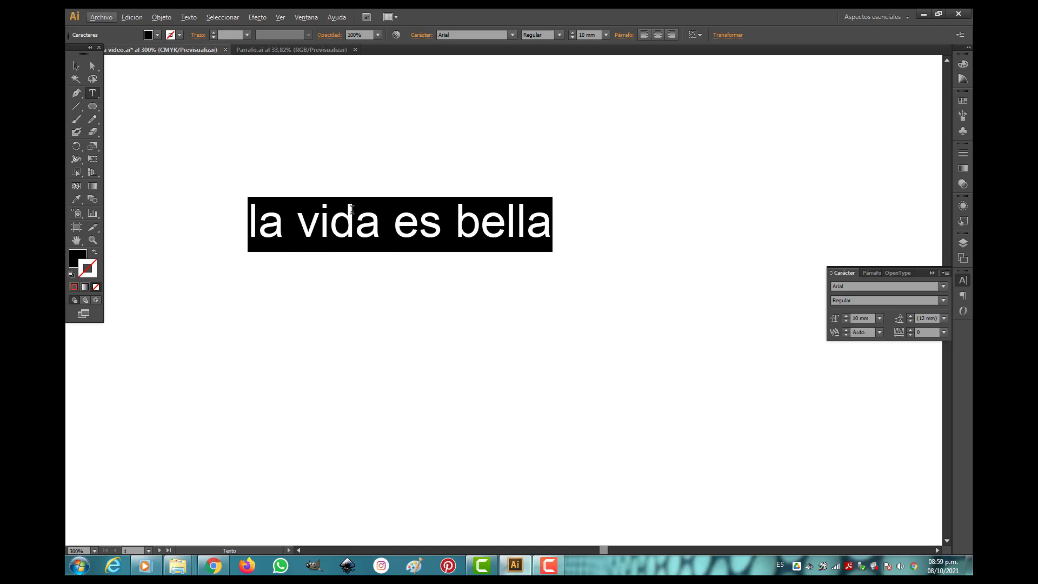
{"action": "left_click", "coordinate": [560, 234]}
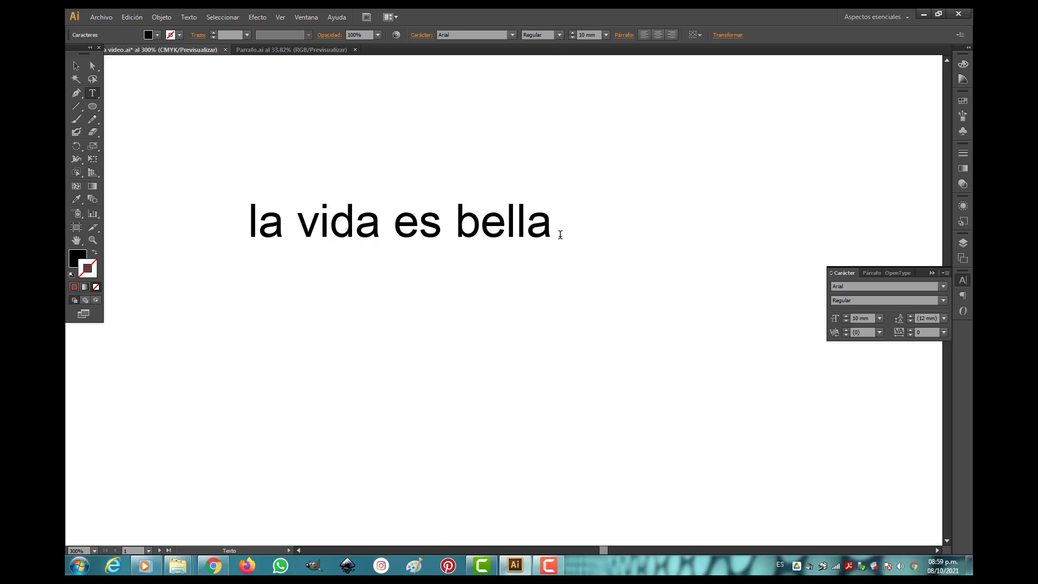
{"action": "type", "text": "pe"}
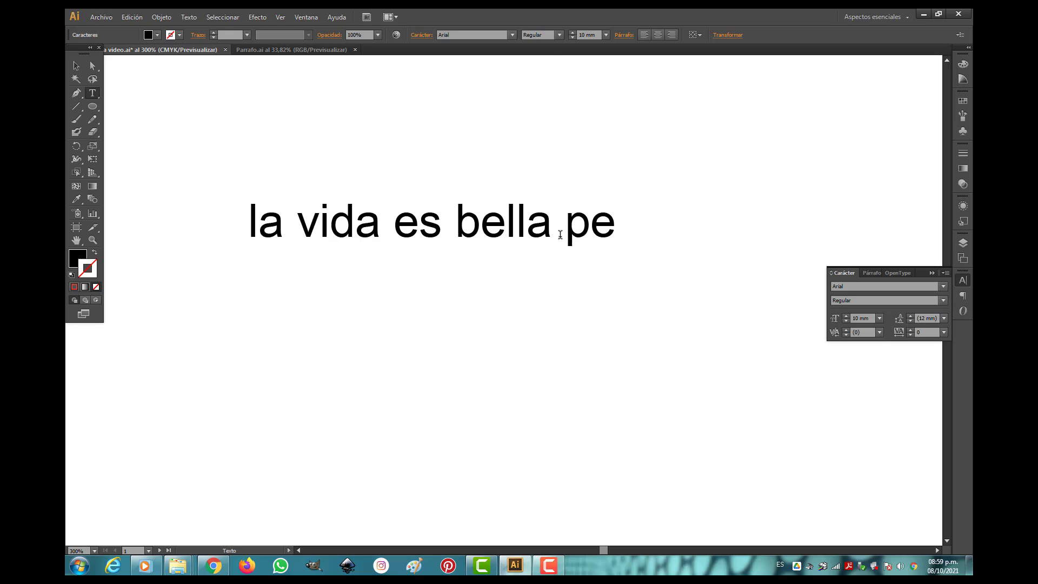
{"action": "type", "text": "ro"}
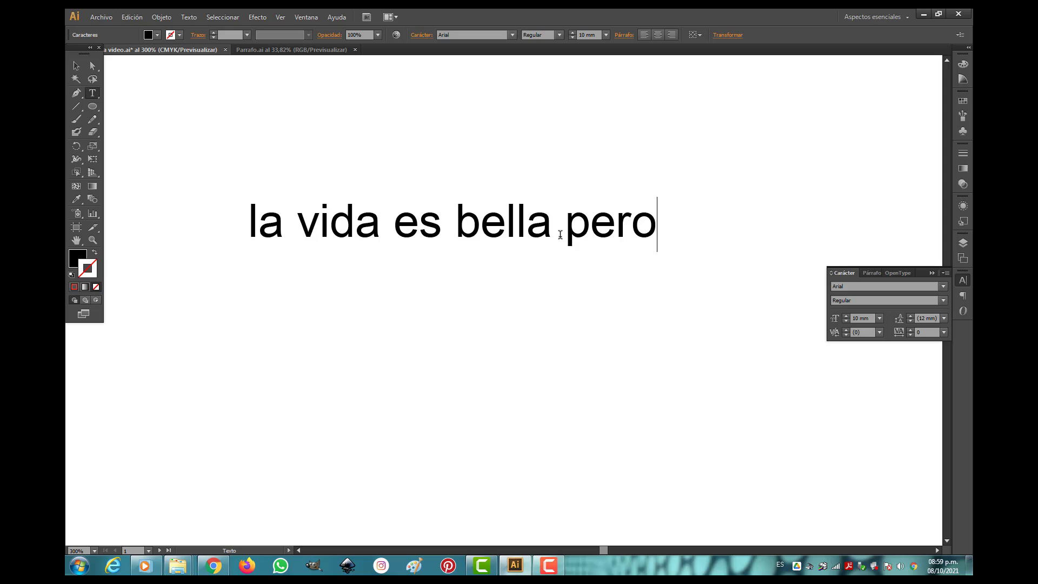
{"action": "type", "text": " corta"}
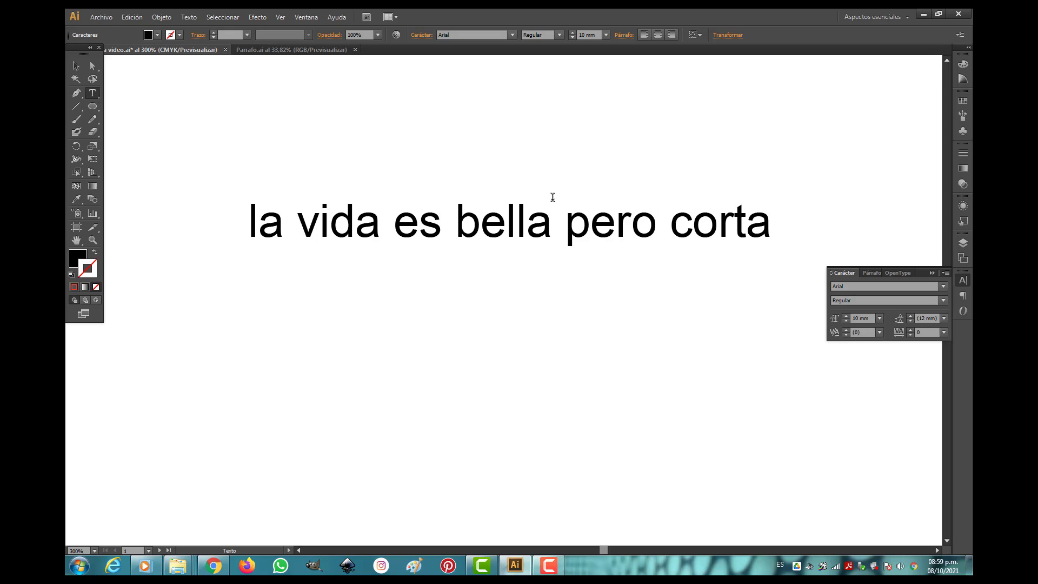
Set the font of the whole "la vida es bella pero corta" sentence to Bauhaus 93.
{"action": "left_click_drag", "start_coordinate": [769, 234], "coordinate": [237, 240]}
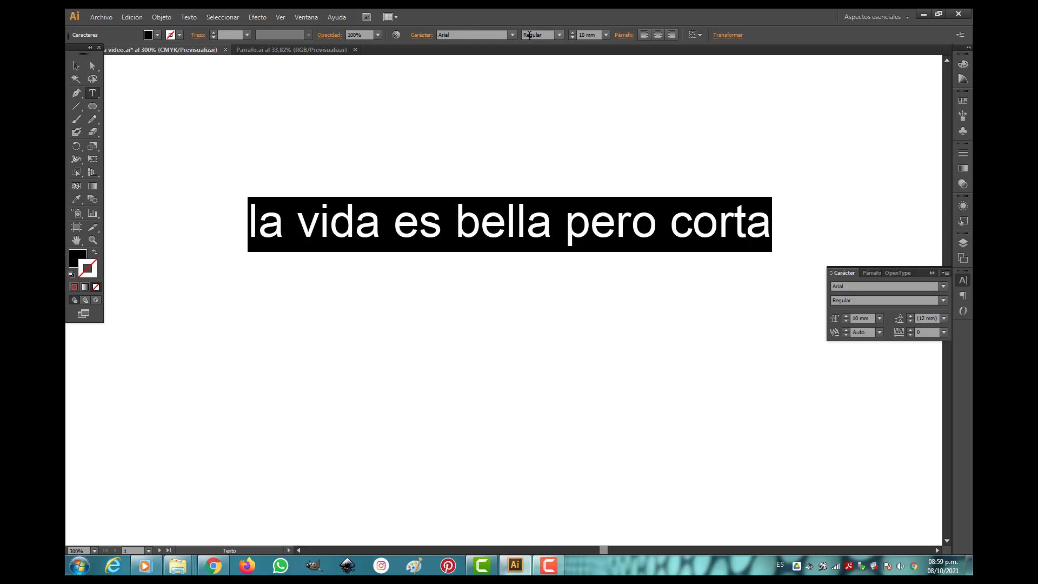
{"action": "left_click", "coordinate": [513, 35]}
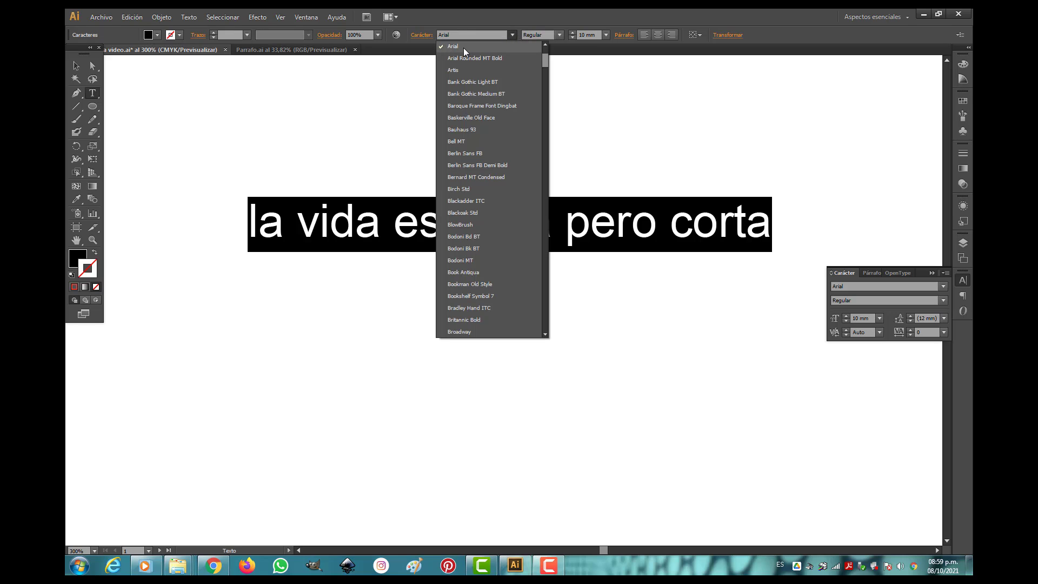
{"action": "left_click", "coordinate": [454, 130]}
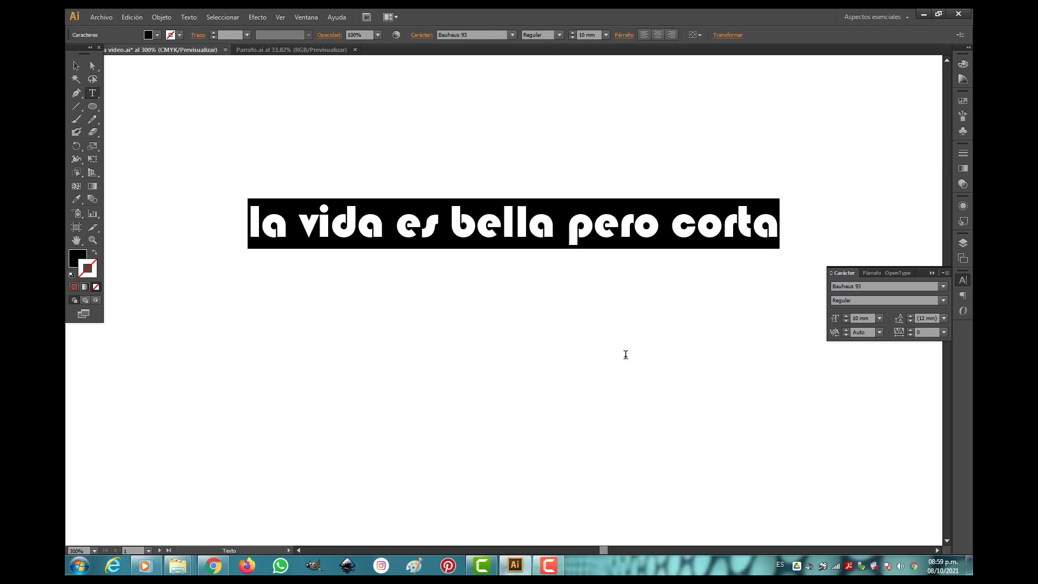
View the font previews for the selected sentence and examine the two "Aula" samples up close.
{"action": "left_click", "coordinate": [943, 286]}
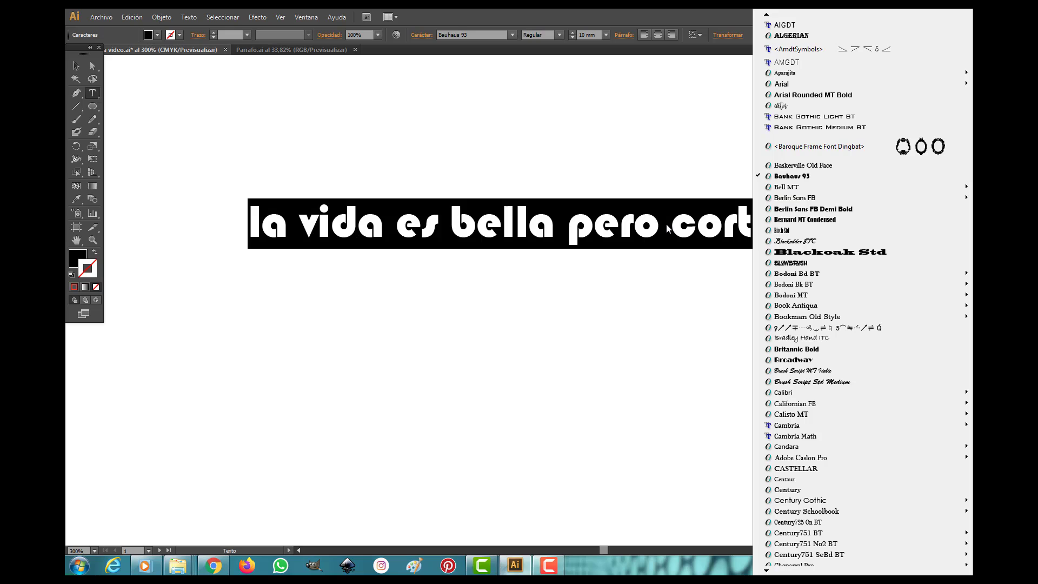
{"action": "left_click", "coordinate": [546, 219]}
{"action": "scroll", "coordinate": [546, 219], "scroll_direction": "down", "scroll_amount": 1}
{"action": "scroll", "coordinate": [218, 117], "scroll_direction": "down", "scroll_amount": 1}
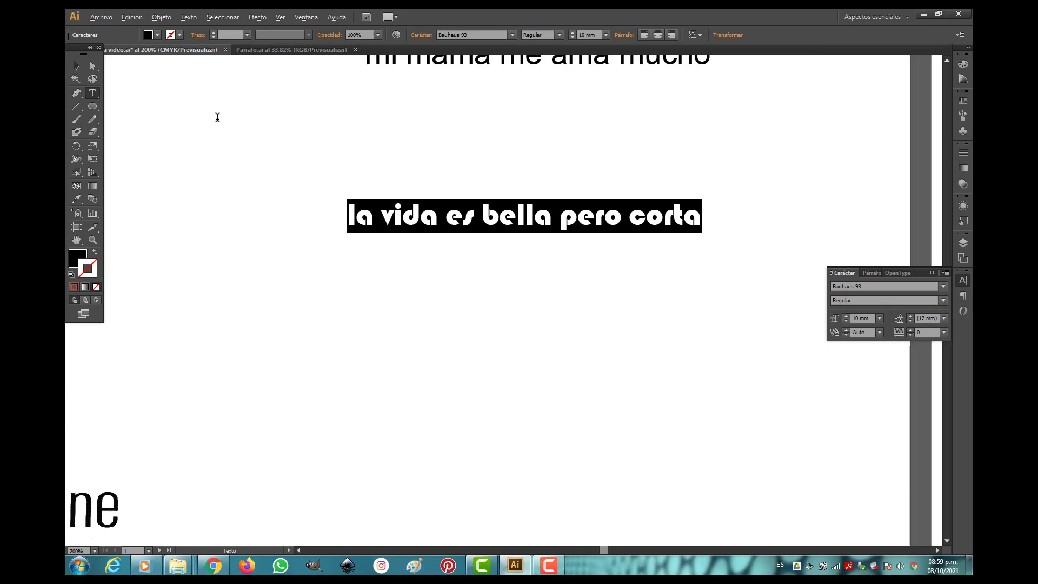
{"action": "scroll", "coordinate": [218, 117], "scroll_direction": "down", "scroll_amount": 4}
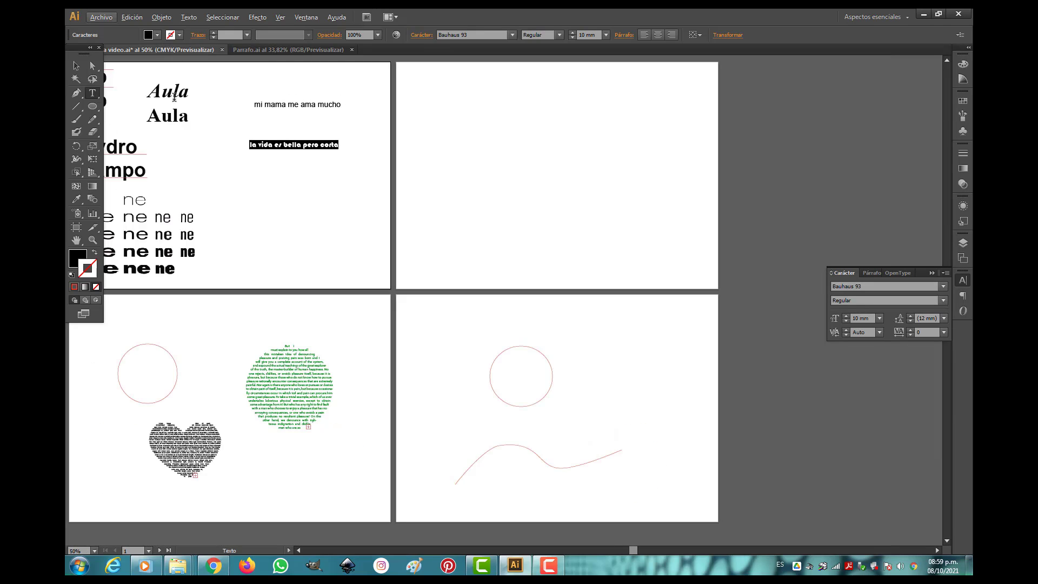
{"action": "left_click", "coordinate": [89, 237]}
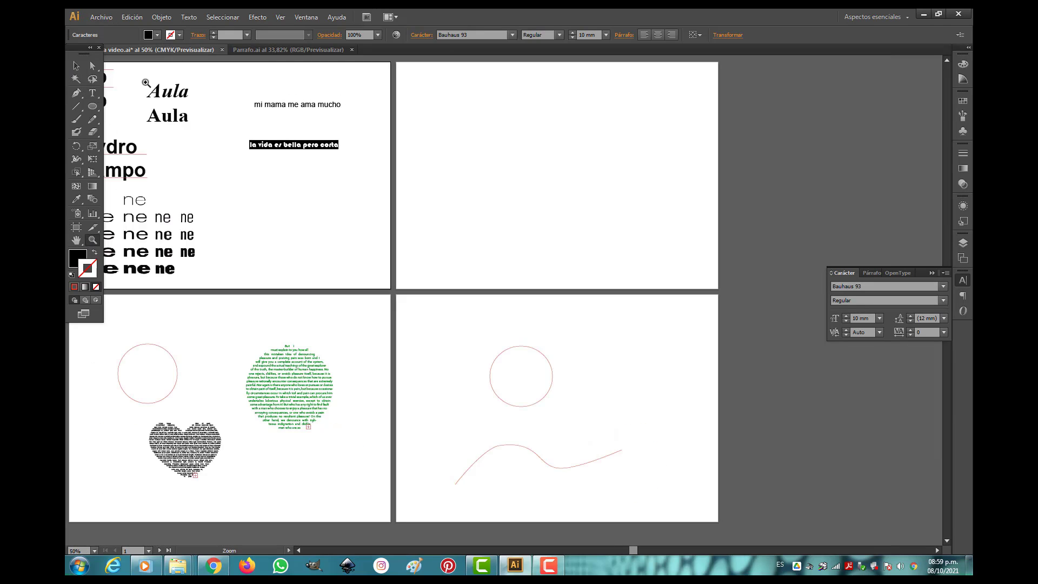
{"action": "left_click_drag", "start_coordinate": [115, 71], "coordinate": [346, 184]}
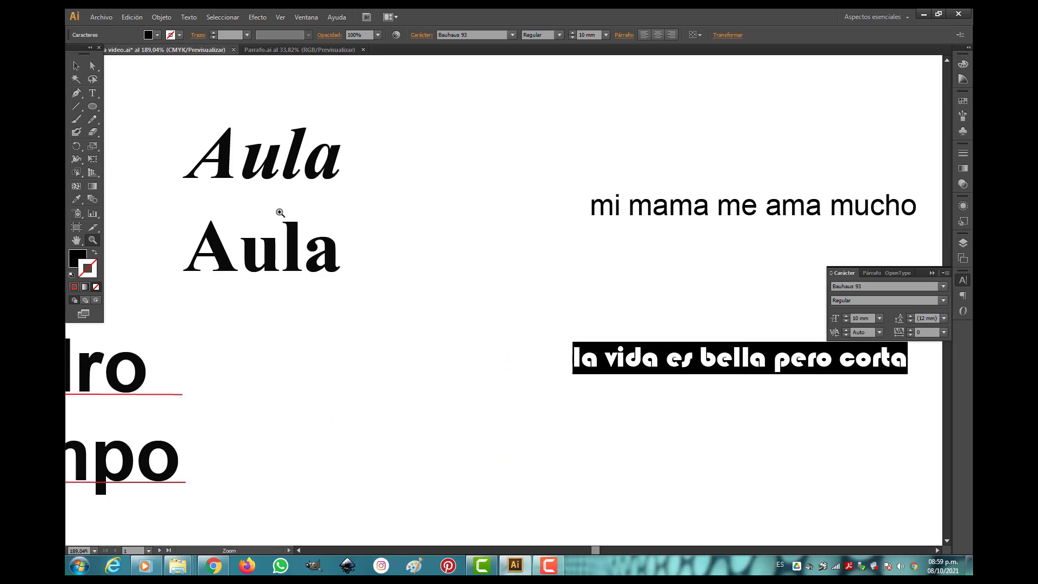
Examine the style variants offered for the Bell MT and Arial font families without applying any.
{"action": "left_click", "coordinate": [943, 301]}
{"action": "left_click", "coordinate": [943, 286]}
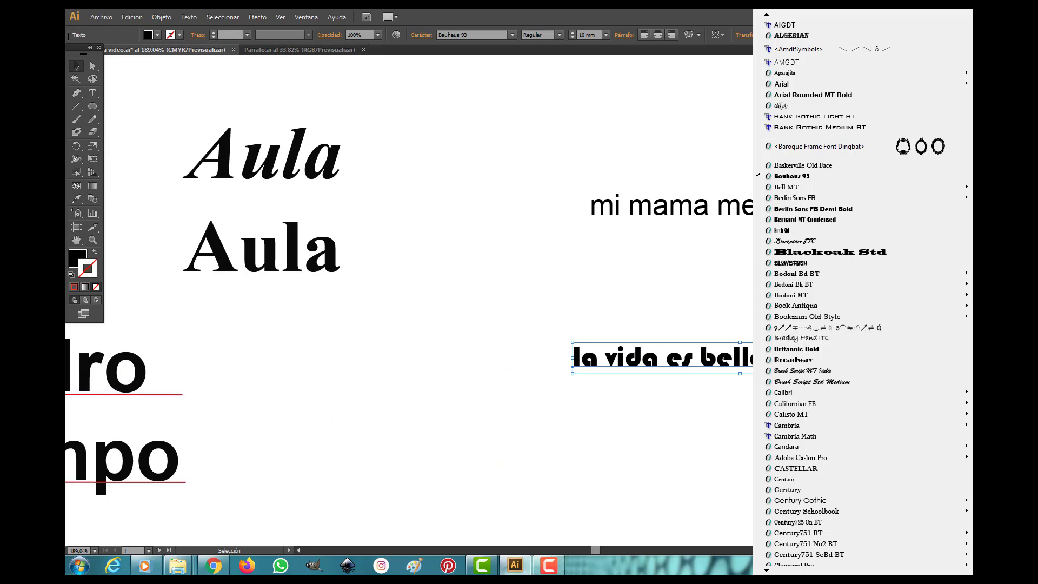
{"action": "mouse_move", "coordinate": [967, 278]}
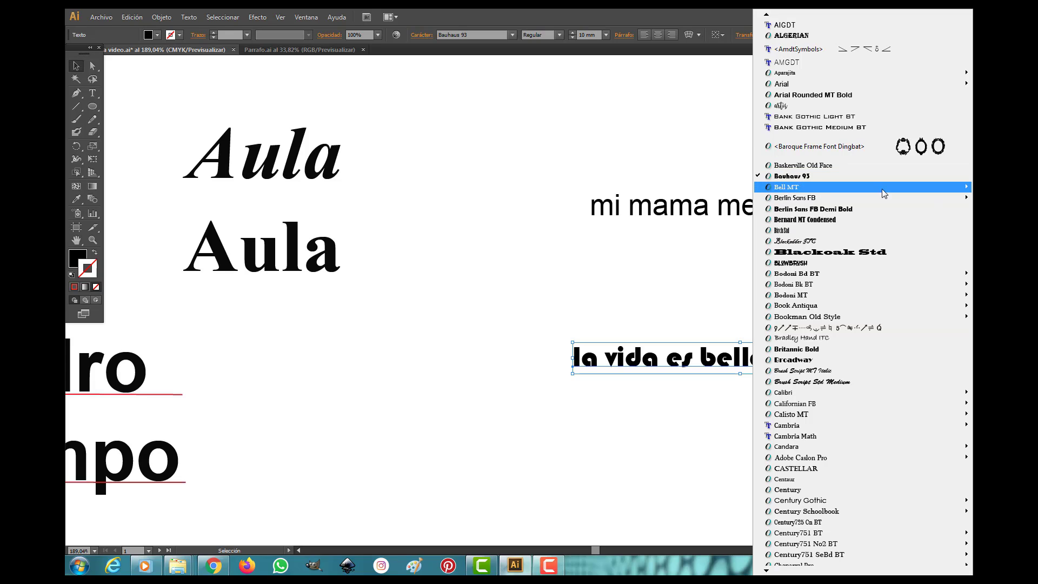
{"action": "mouse_move", "coordinate": [796, 189]}
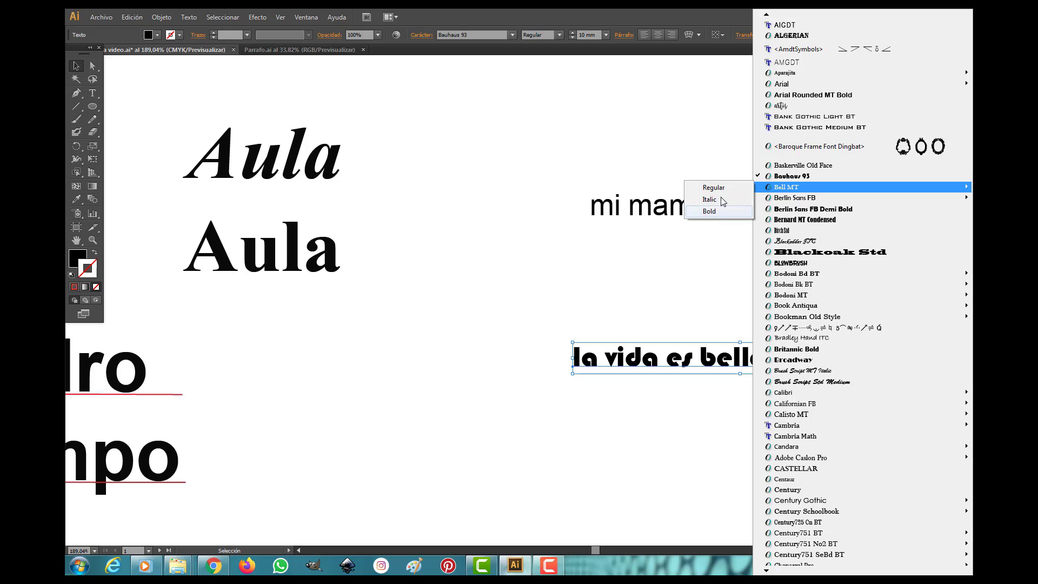
{"action": "mouse_move", "coordinate": [788, 86]}
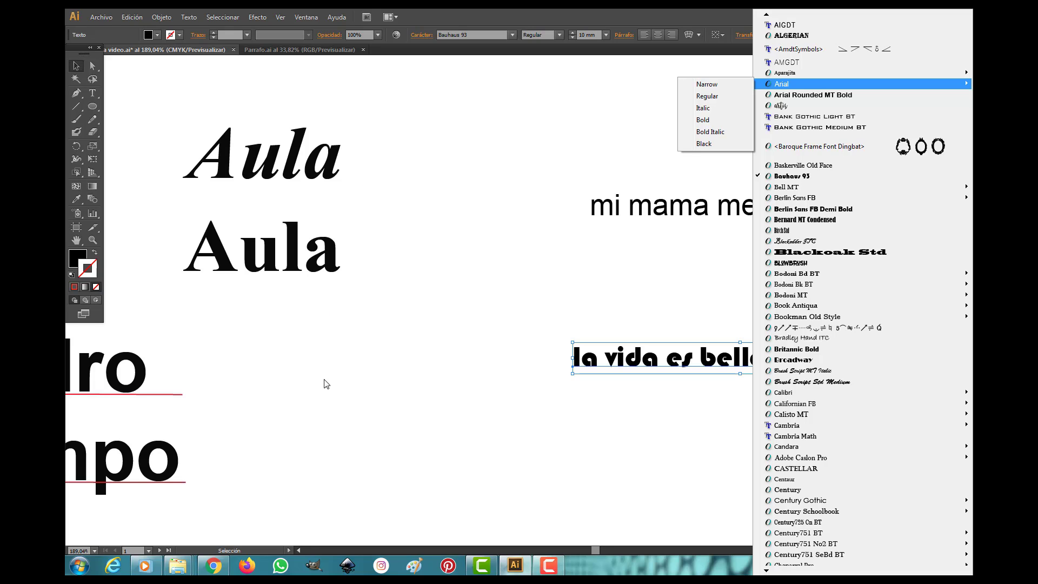
{"action": "left_click", "coordinate": [130, 390]}
Examine the "ne" weight and width samples up close and select their image.
{"action": "scroll", "coordinate": [130, 390], "scroll_direction": "down", "scroll_amount": 4}
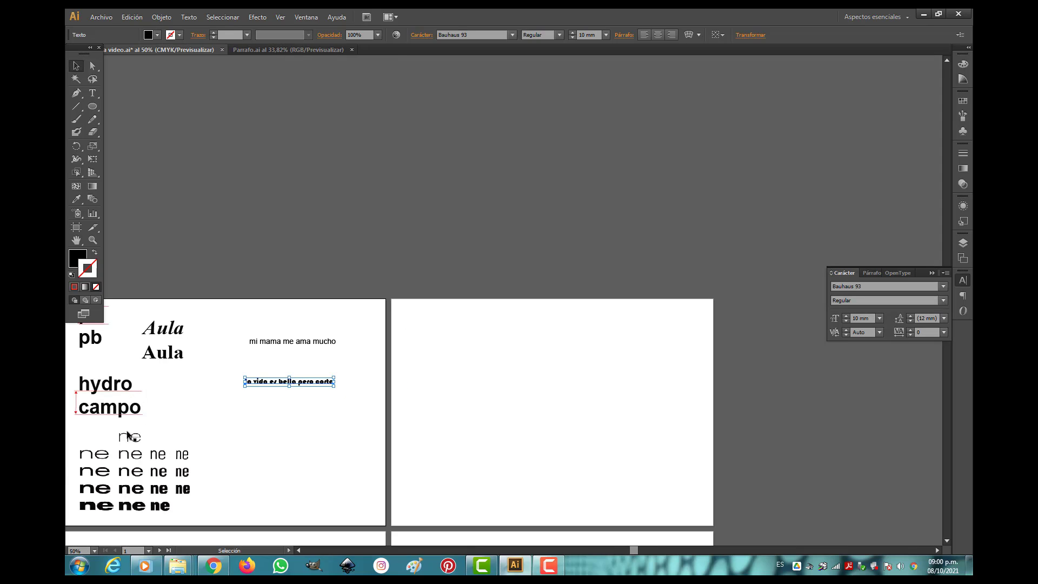
{"action": "left_click", "coordinate": [92, 240]}
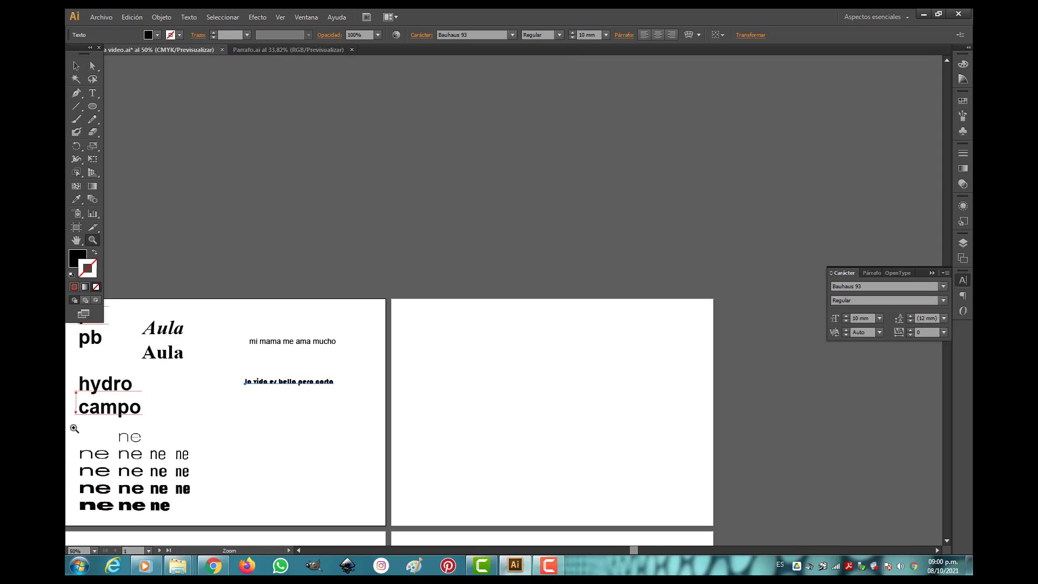
{"action": "left_click_drag", "start_coordinate": [71, 428], "coordinate": [221, 523]}
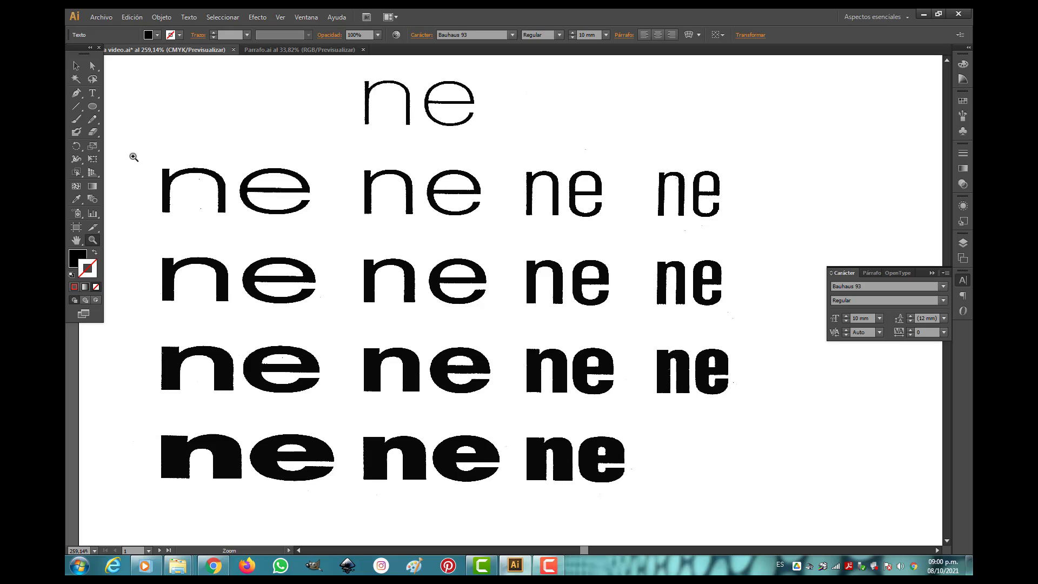
{"action": "left_click", "coordinate": [76, 66]}
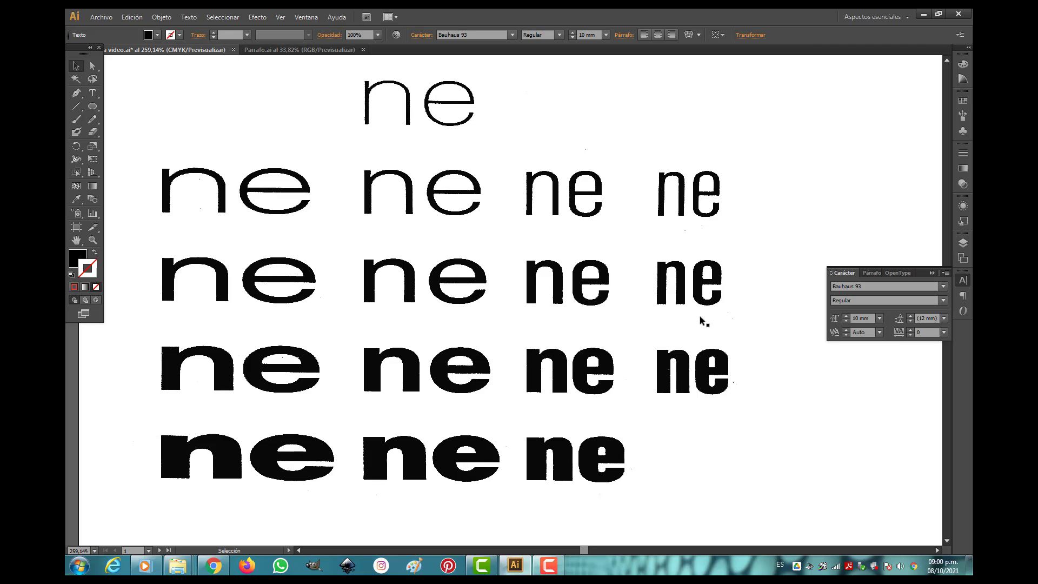
{"action": "left_click", "coordinate": [700, 358]}
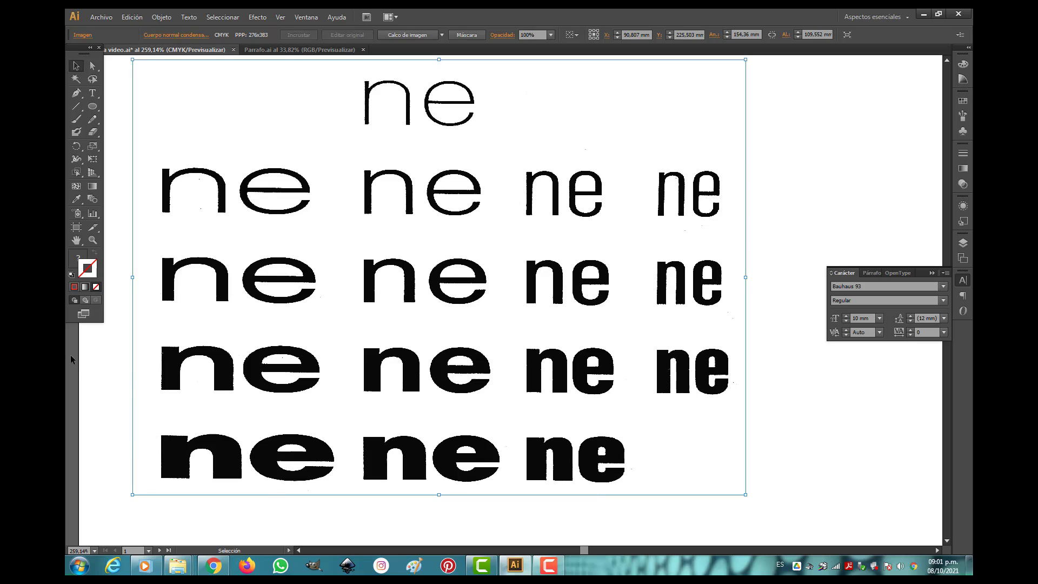
{"action": "scroll", "coordinate": [575, 287], "scroll_direction": "down", "scroll_amount": 6}
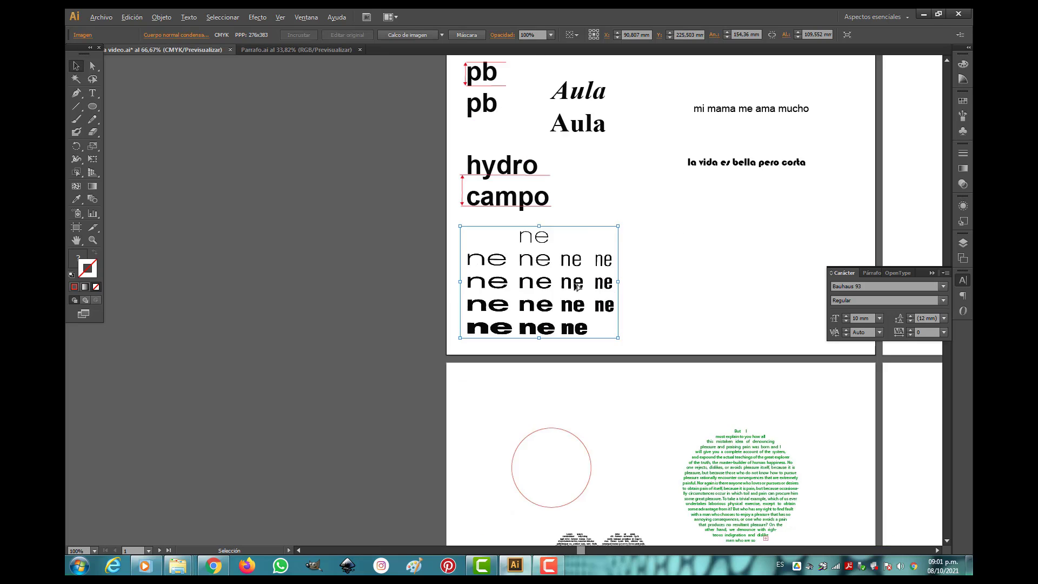
{"action": "scroll", "coordinate": [698, 184], "scroll_direction": "up", "scroll_amount": 3}
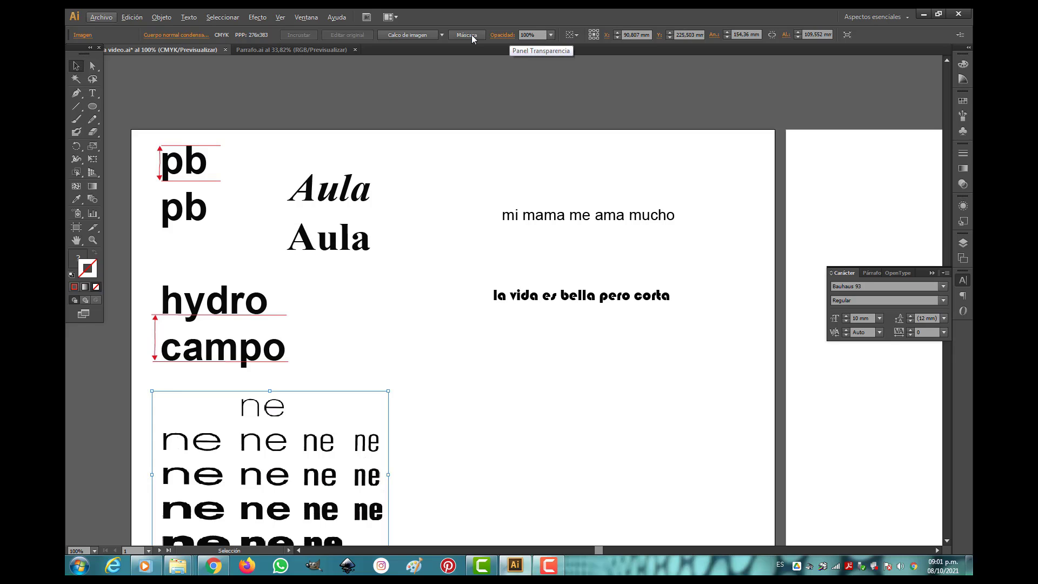
Place the text cursor in the "la vida es bella pero corta" sentence and examine the text and units preferences.
{"action": "left_click", "coordinate": [93, 94]}
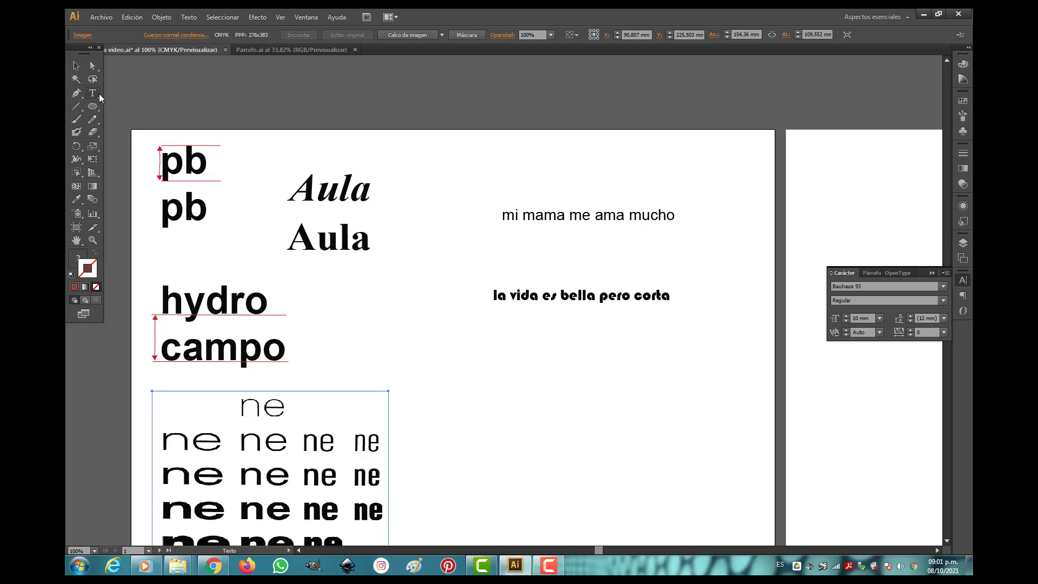
{"action": "left_click", "coordinate": [530, 295]}
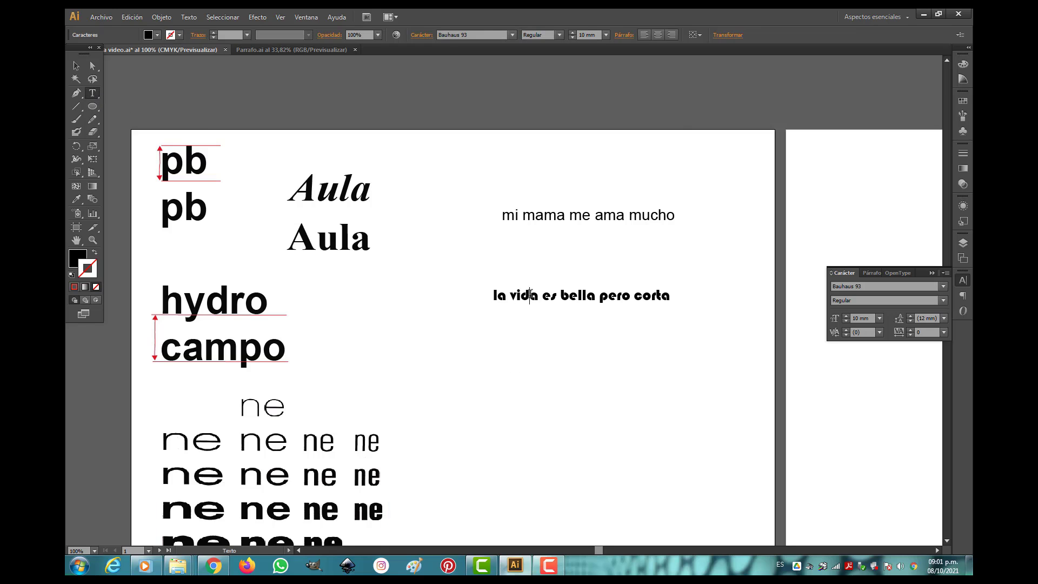
{"action": "left_click", "coordinate": [131, 17]}
{"action": "mouse_move", "coordinate": [184, 350]}
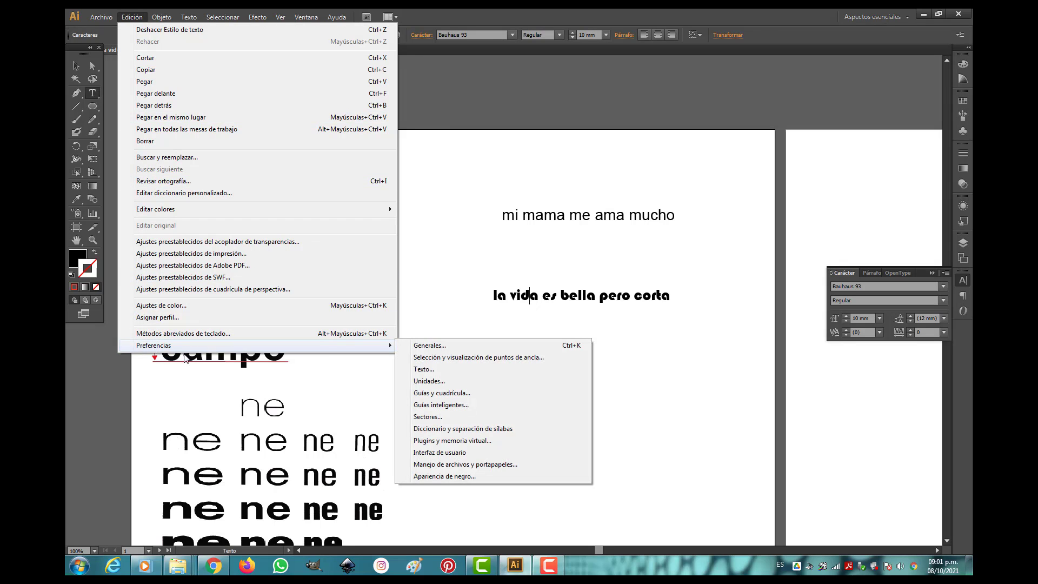
{"action": "left_click", "coordinate": [423, 369]}
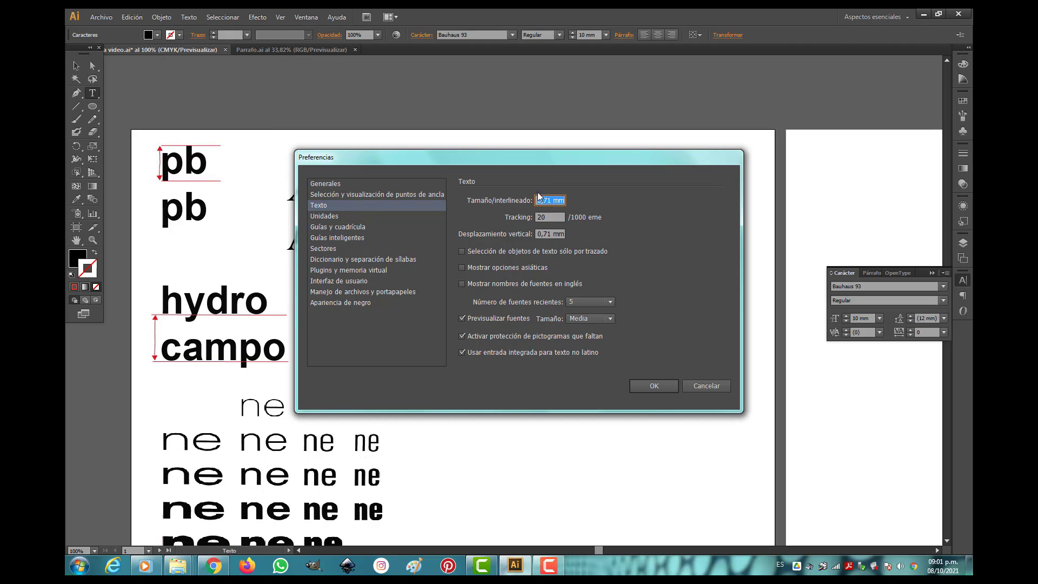
{"action": "left_click", "coordinate": [324, 218]}
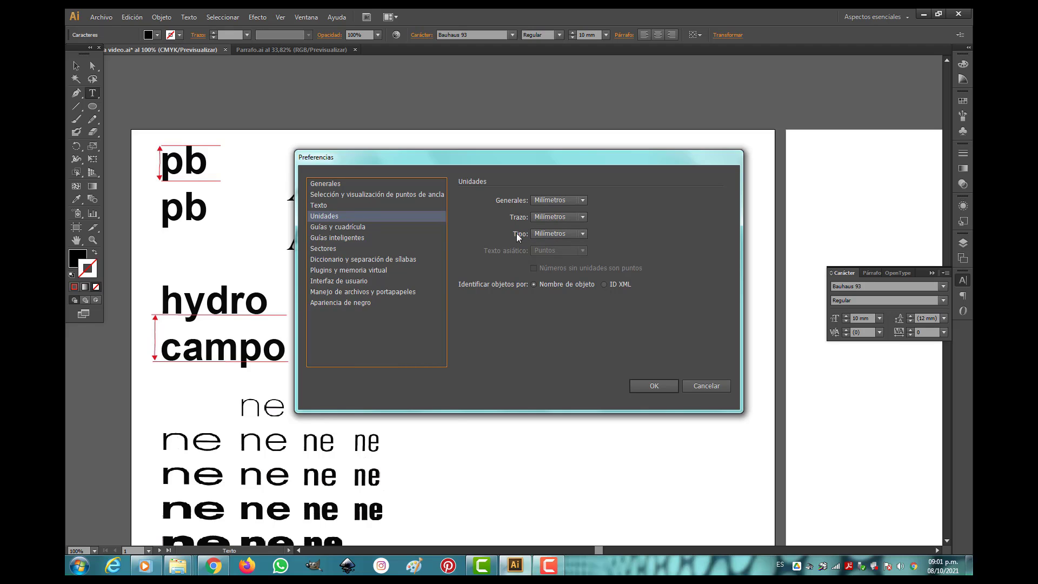
{"action": "left_click", "coordinate": [323, 206]}
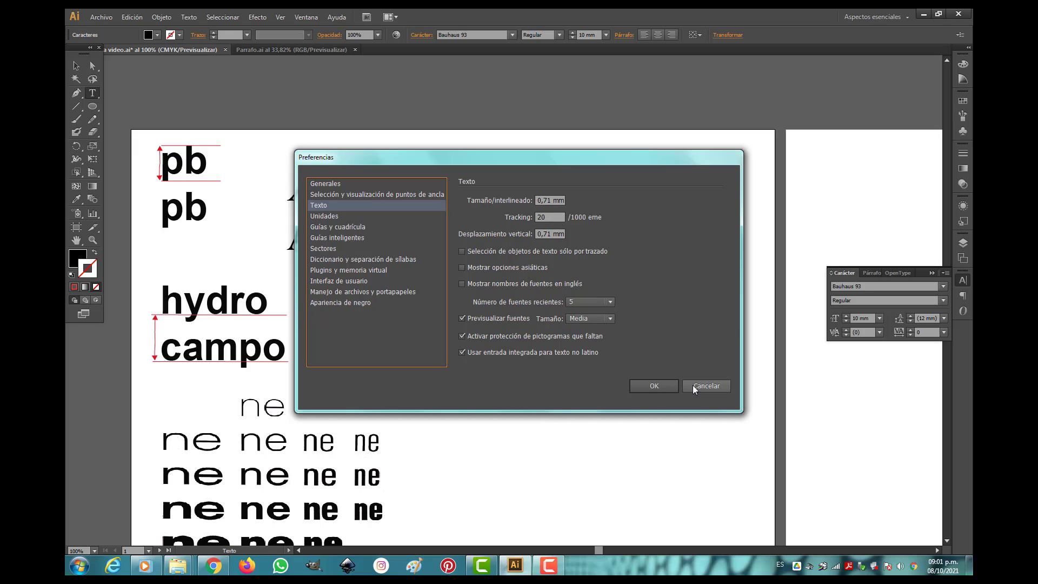
{"action": "left_click", "coordinate": [663, 387]}
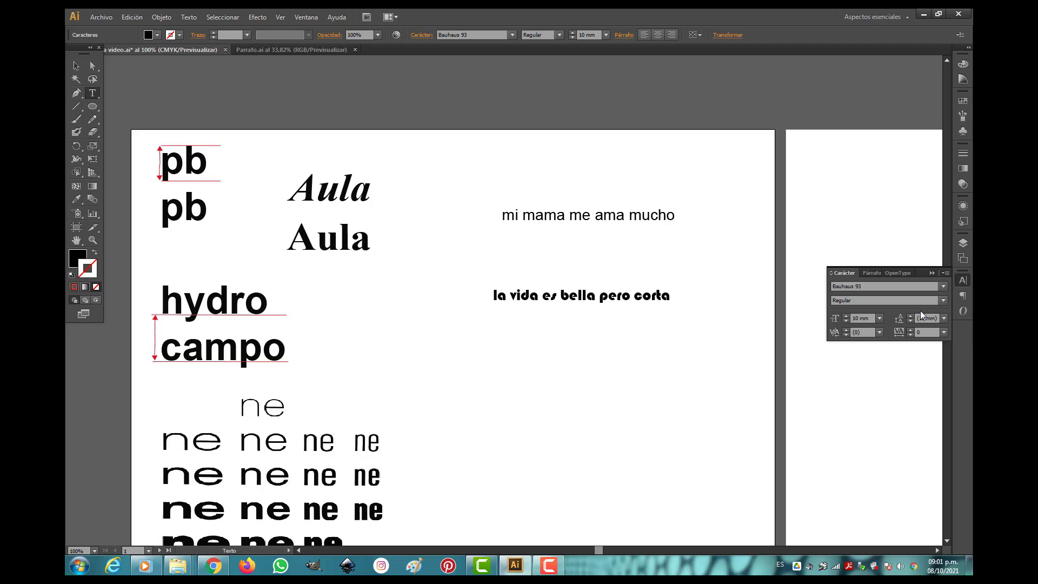
View the leading values offered for the "la vida es bella pero corta" sentence and try a leading of 14 mm.
{"action": "left_click", "coordinate": [944, 318]}
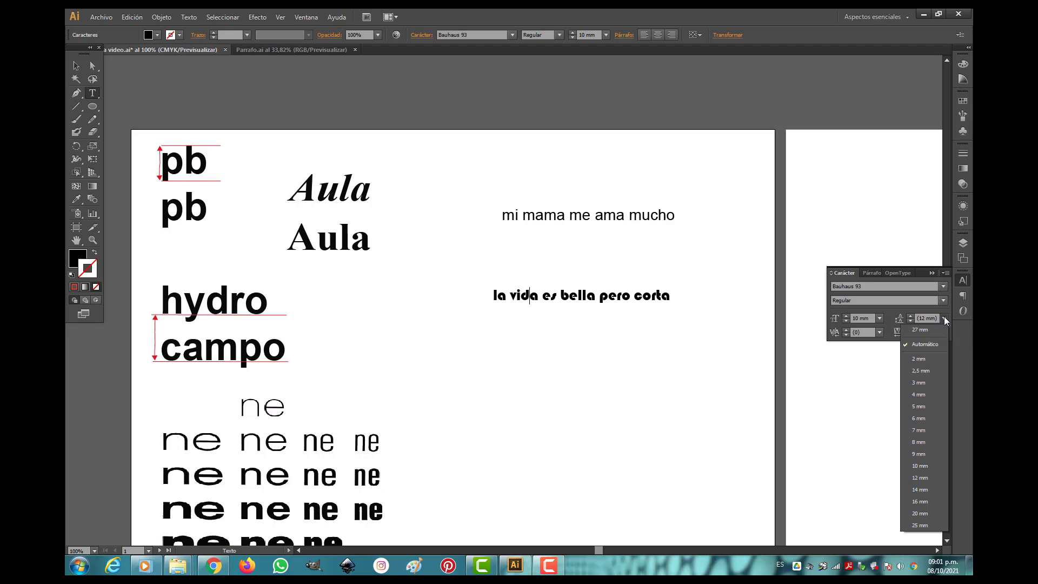
{"action": "left_click", "coordinate": [850, 372]}
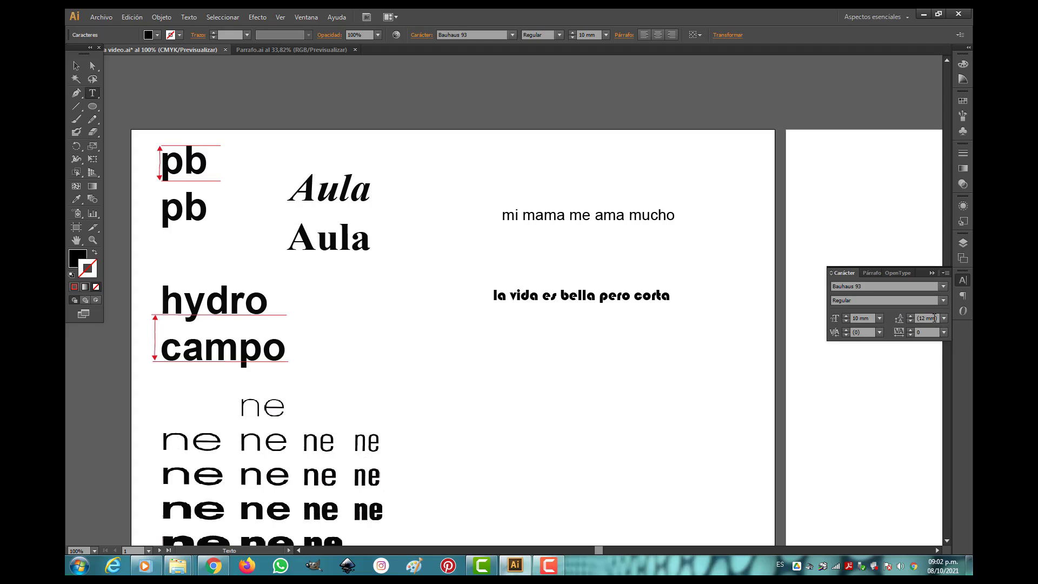
{"action": "scroll", "coordinate": [932, 318], "scroll_direction": "up", "scroll_amount": 2}
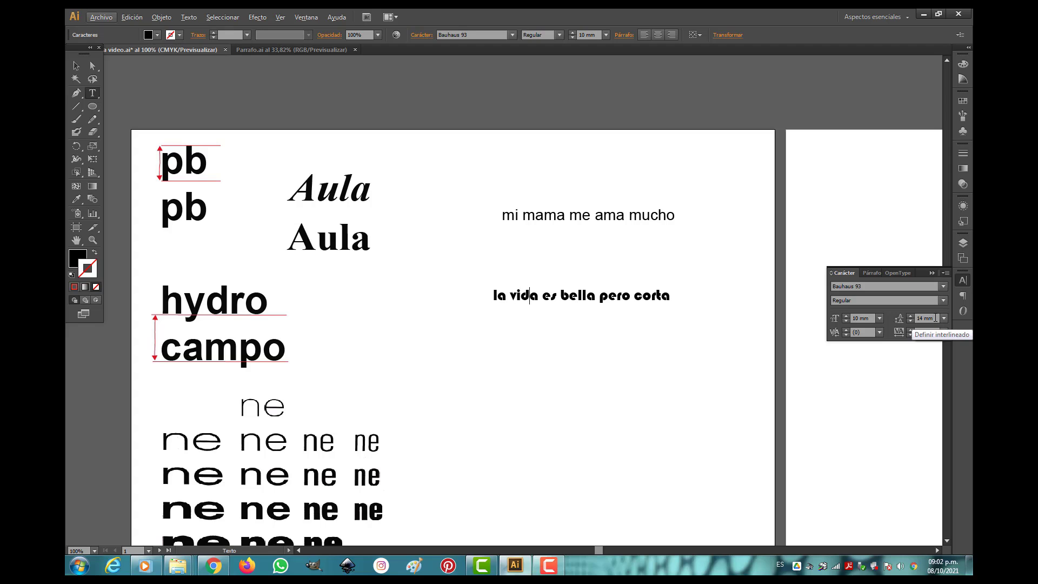
{"action": "key", "text": "alt"}
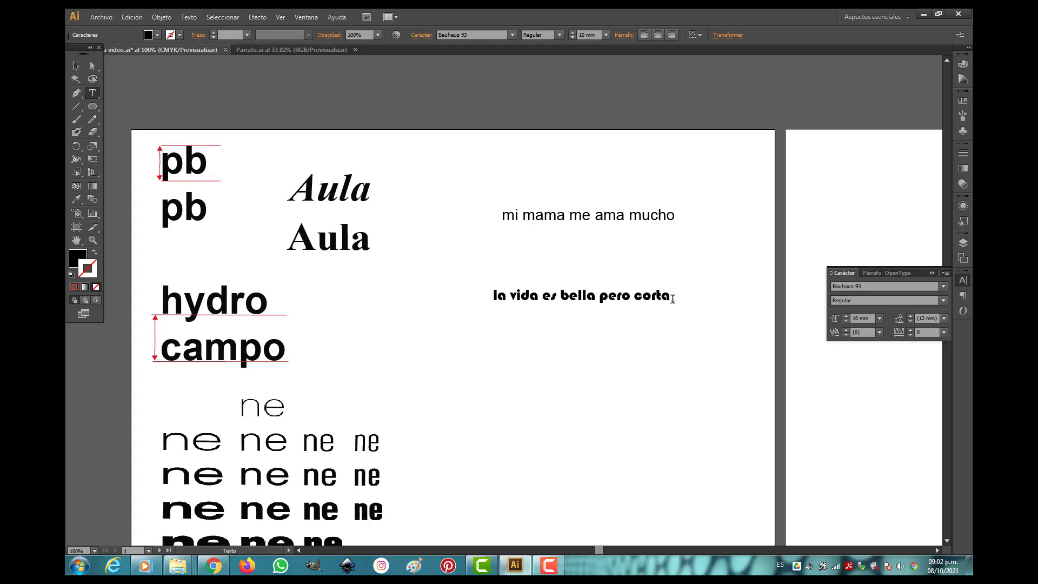
{"action": "left_click_drag", "start_coordinate": [673, 298], "coordinate": [478, 301]}
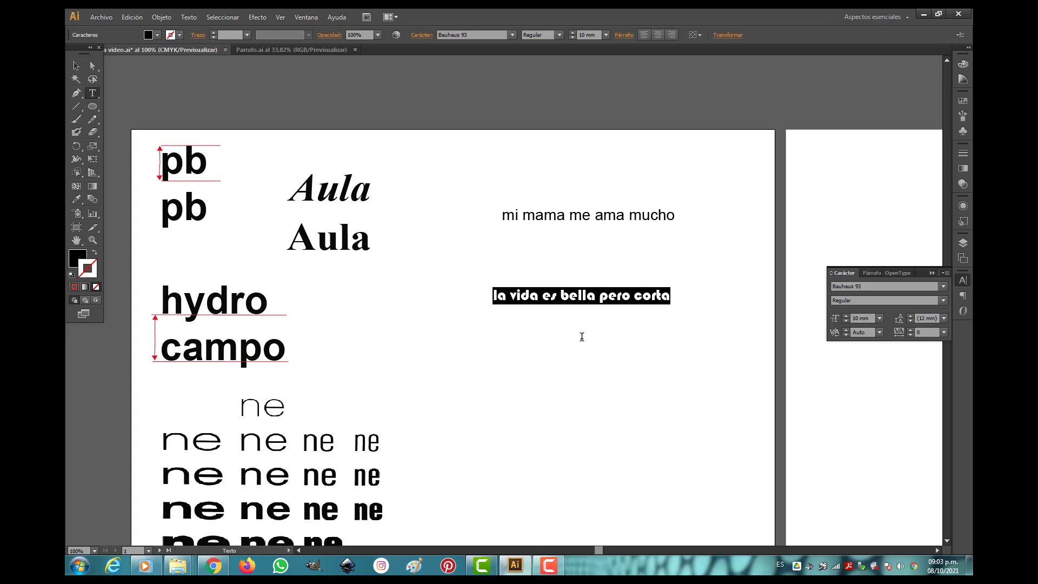
Draw a roughly square area-text frame below the "la vida es bella pero corta" sentence.
{"action": "left_click", "coordinate": [92, 93]}
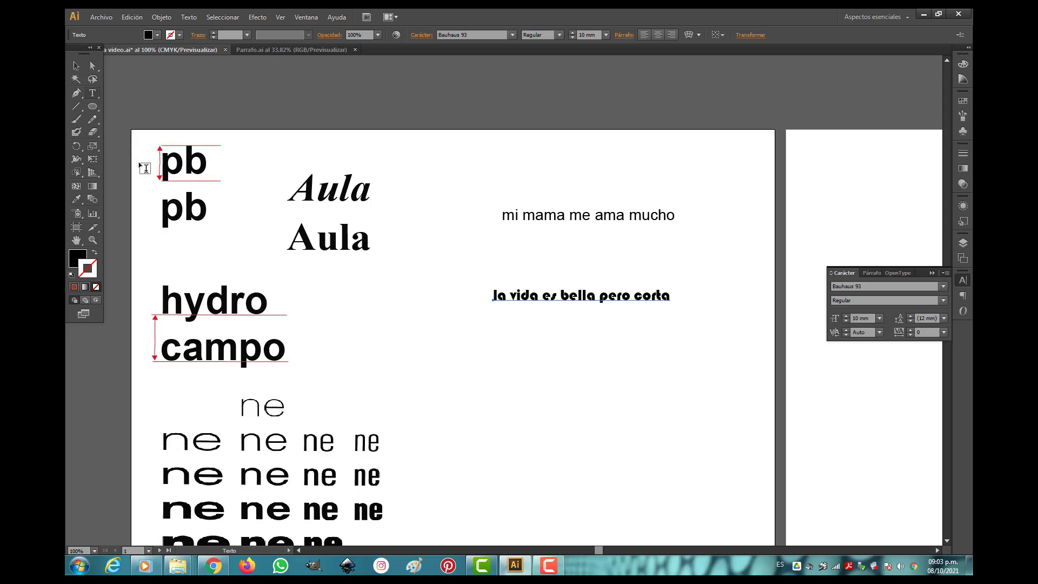
{"action": "left_click", "coordinate": [492, 365]}
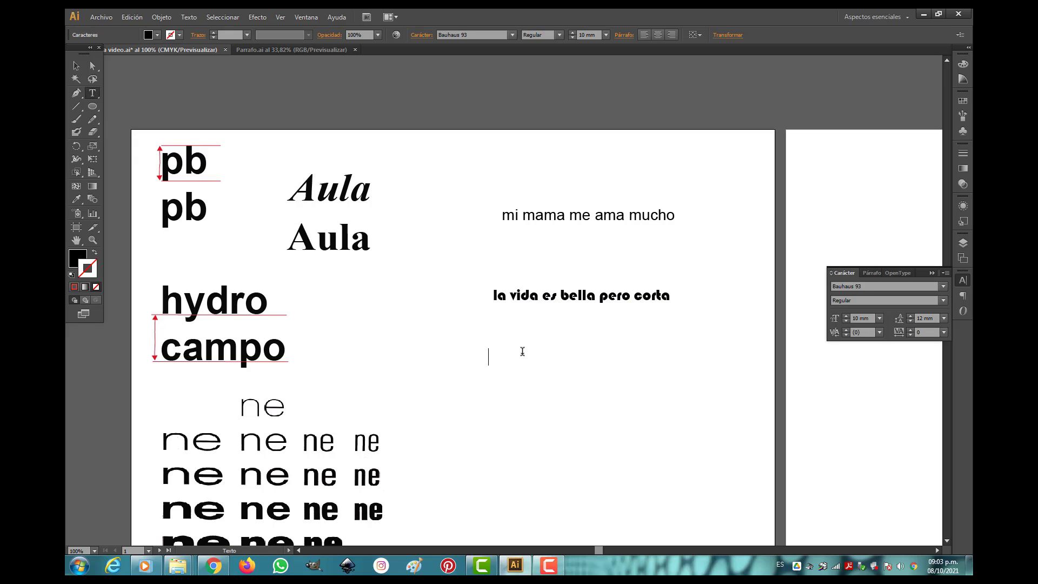
{"action": "left_click", "coordinate": [78, 65]}
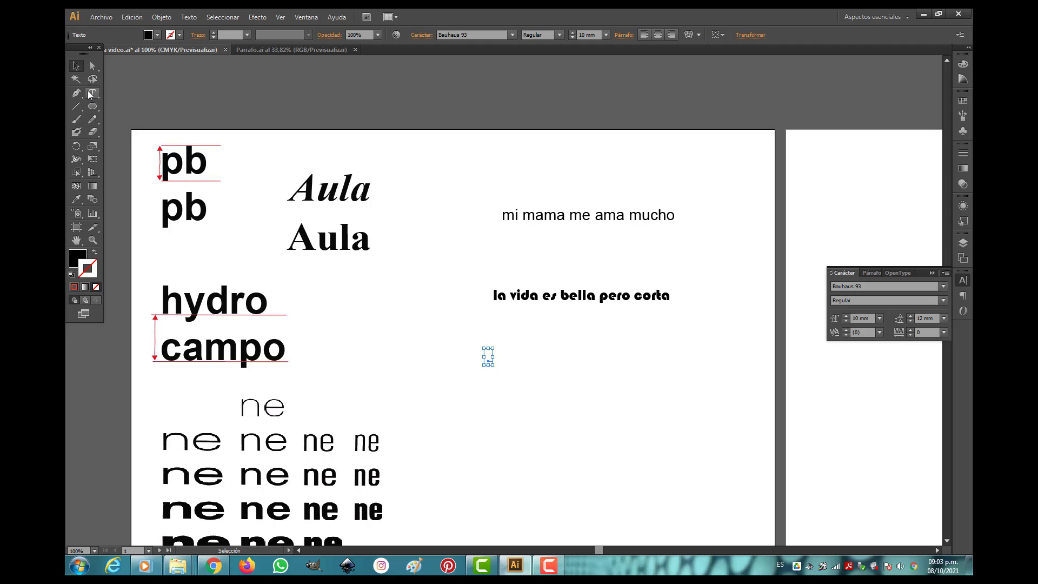
{"action": "left_click", "coordinate": [92, 93]}
{"action": "left_click_drag", "start_coordinate": [518, 342], "coordinate": [648, 474]}
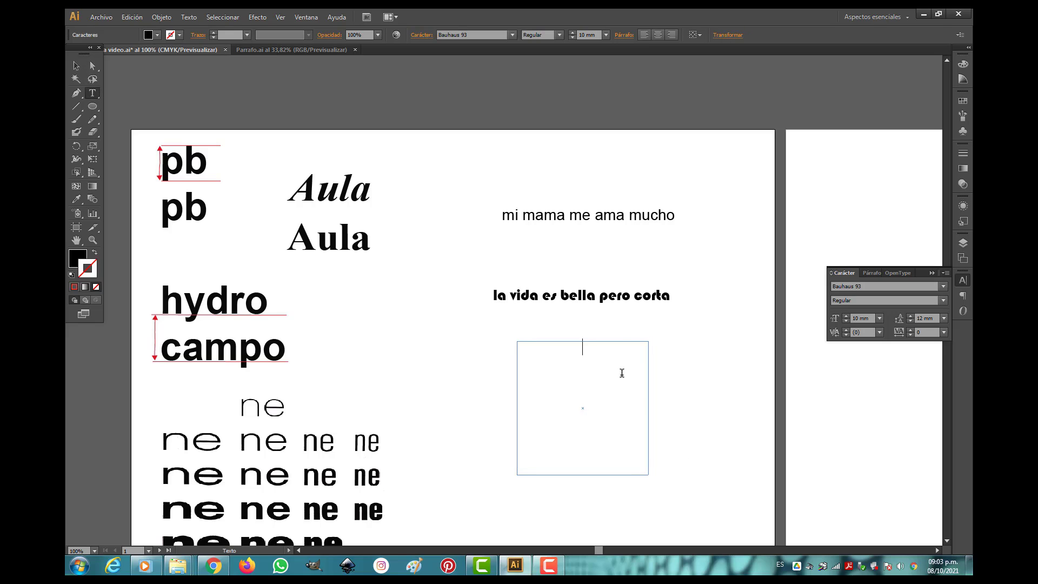
Enter "la vida es corta y bella pero durara mucho mas si la herencia complica la idea" in the new text frame.
{"action": "type", "text": "la vida es cort"}
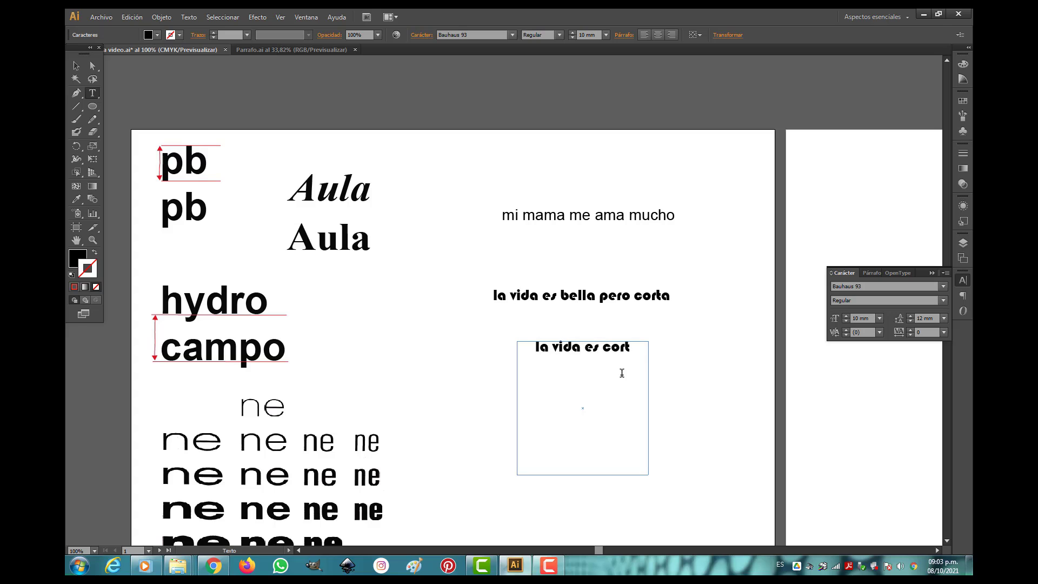
{"action": "type", "text": "a y bella"}
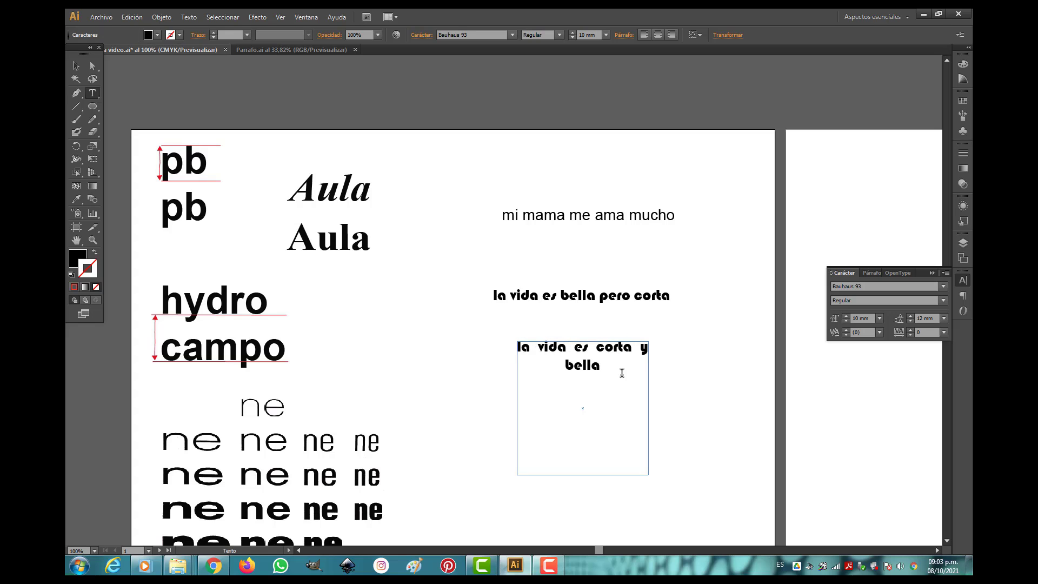
{"action": "type", "text": " pero dura"}
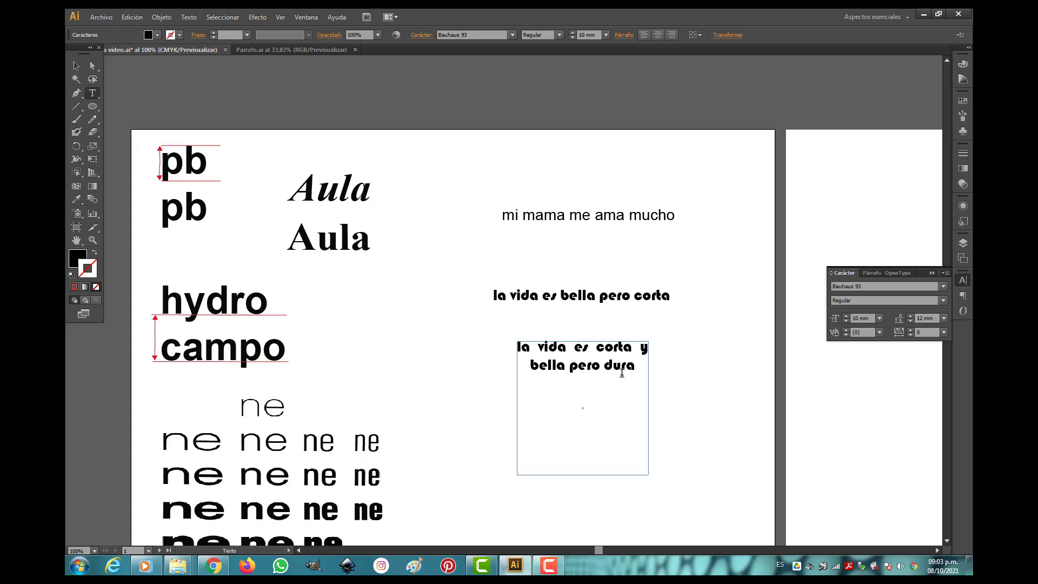
{"action": "type", "text": "ra mu"}
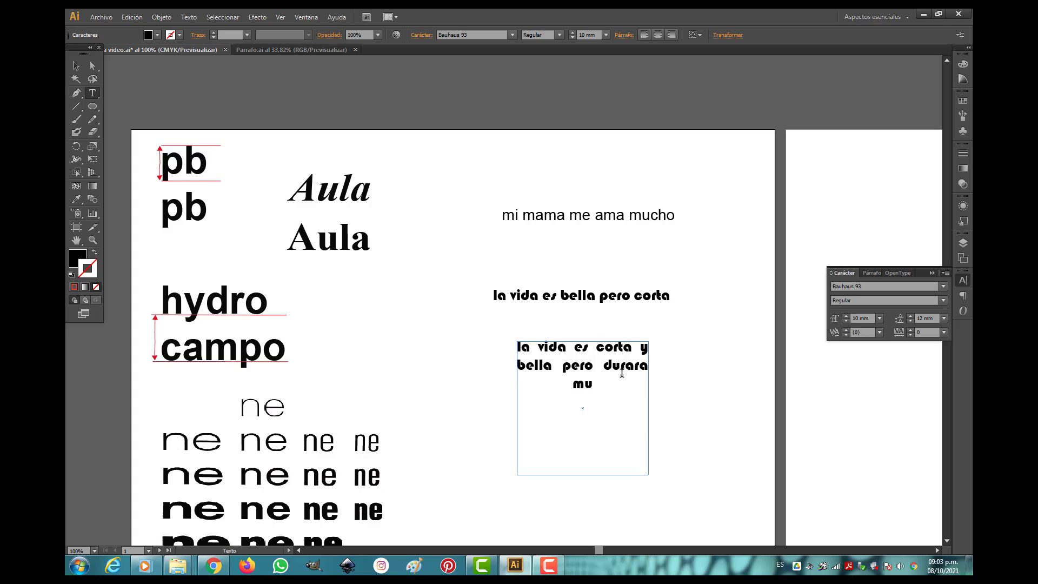
{"action": "type", "text": "cho mas si la herencia"}
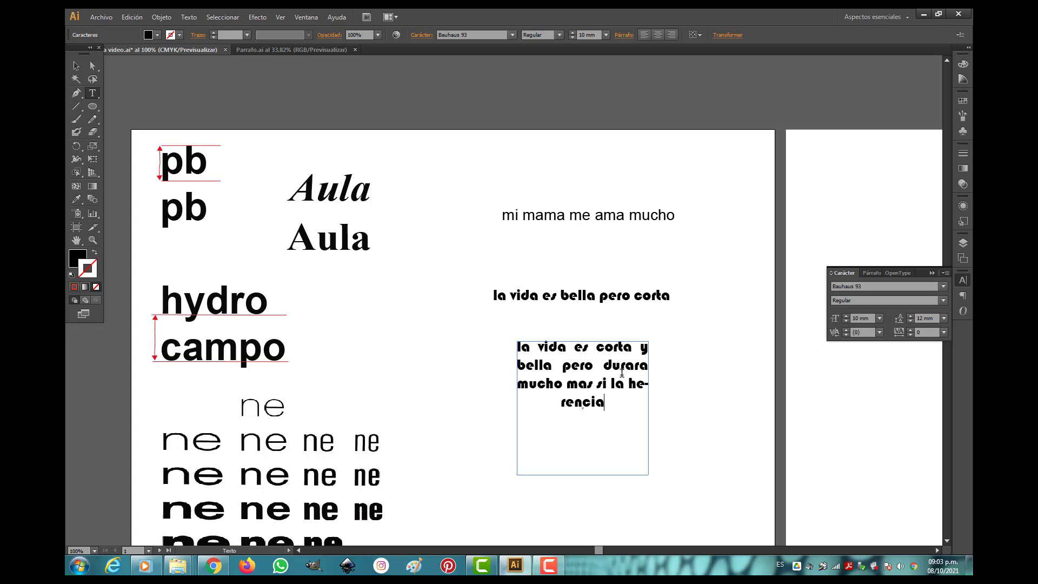
{"action": "type", "text": " complica"}
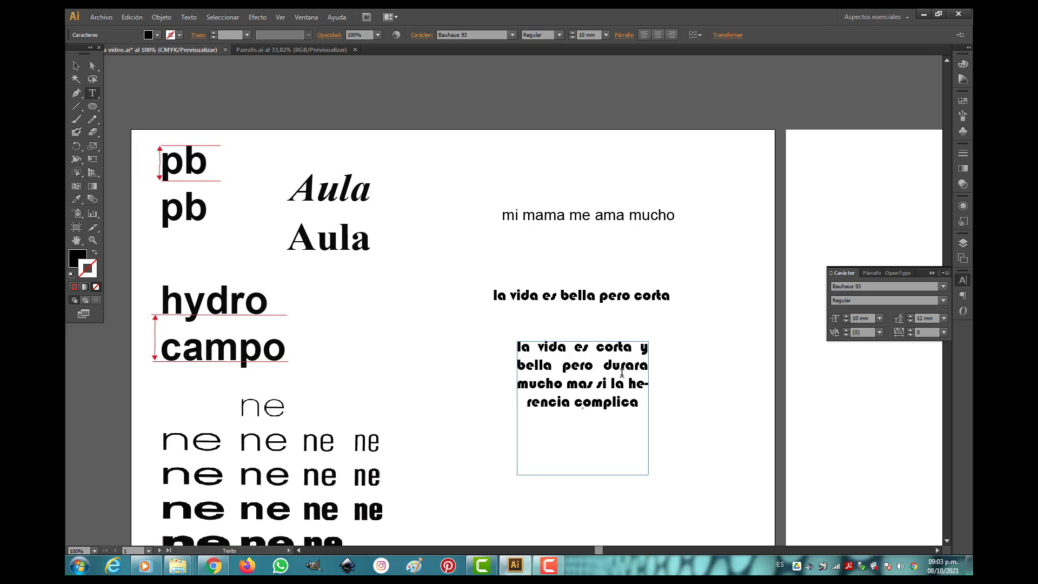
{"action": "type", "text": " la idea"}
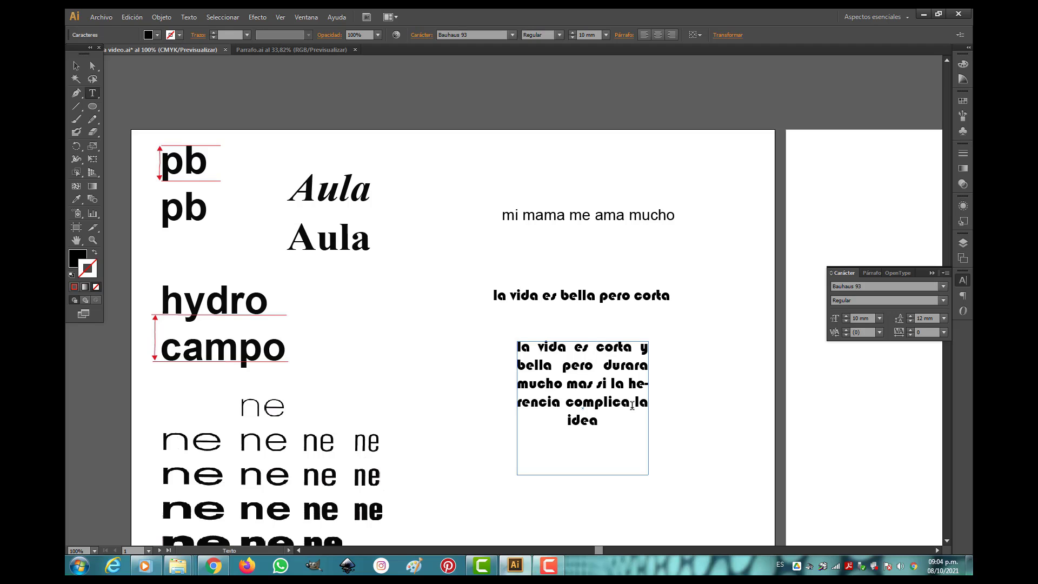
Convert the empty red circle on the artboard below into a text container with the Area Type tool.
{"action": "left_click", "coordinate": [76, 241]}
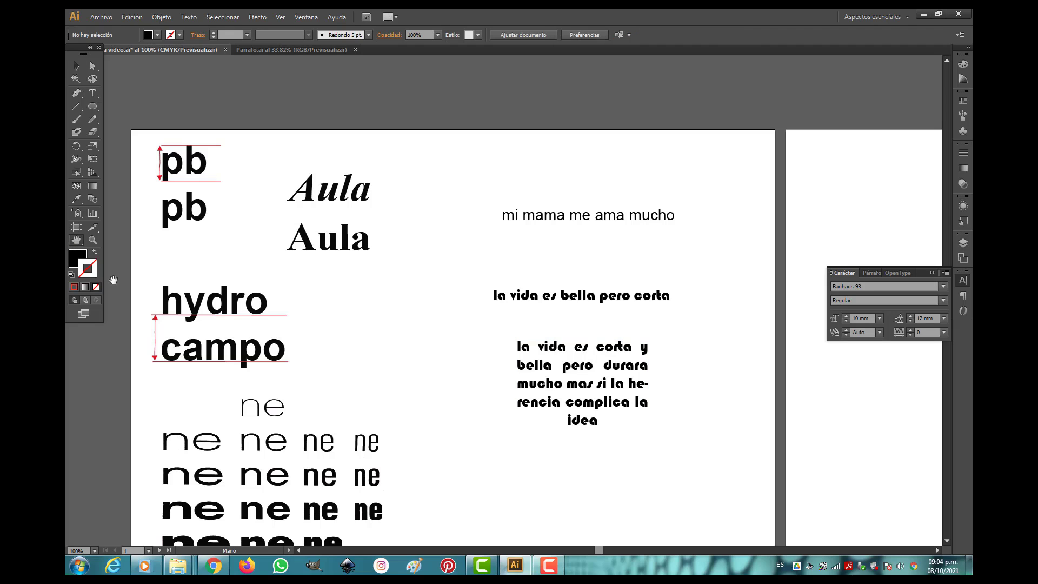
{"action": "left_click_drag", "start_coordinate": [549, 454], "coordinate": [567, 34]}
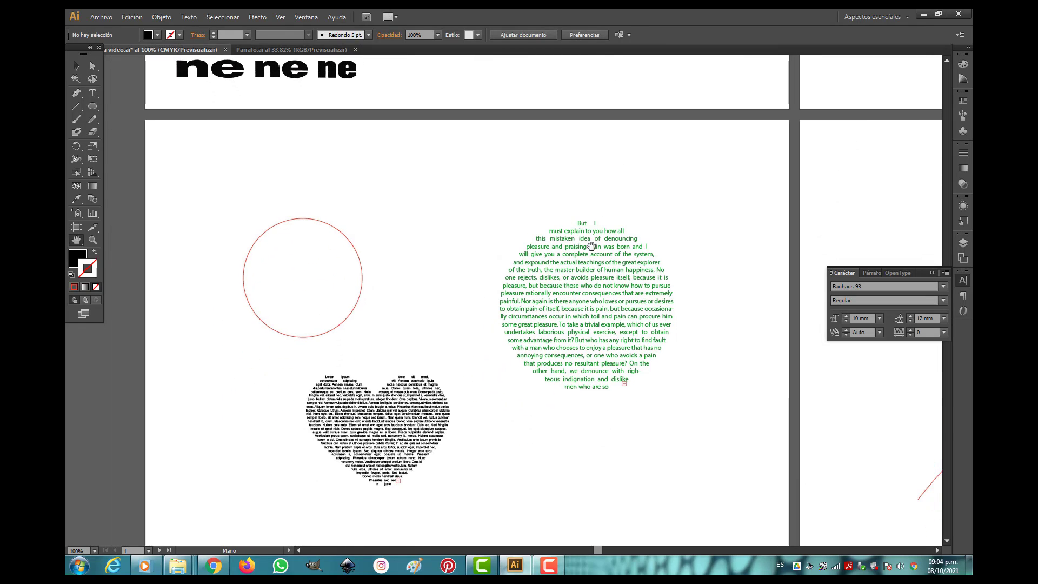
{"action": "left_click_drag", "start_coordinate": [95, 95], "coordinate": [141, 105]}
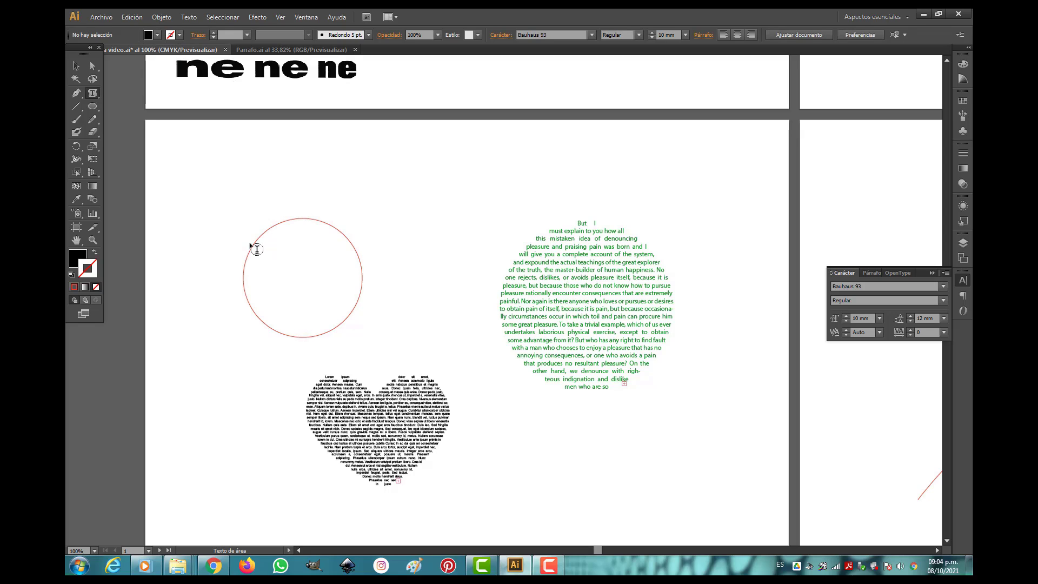
{"action": "left_click", "coordinate": [76, 65]}
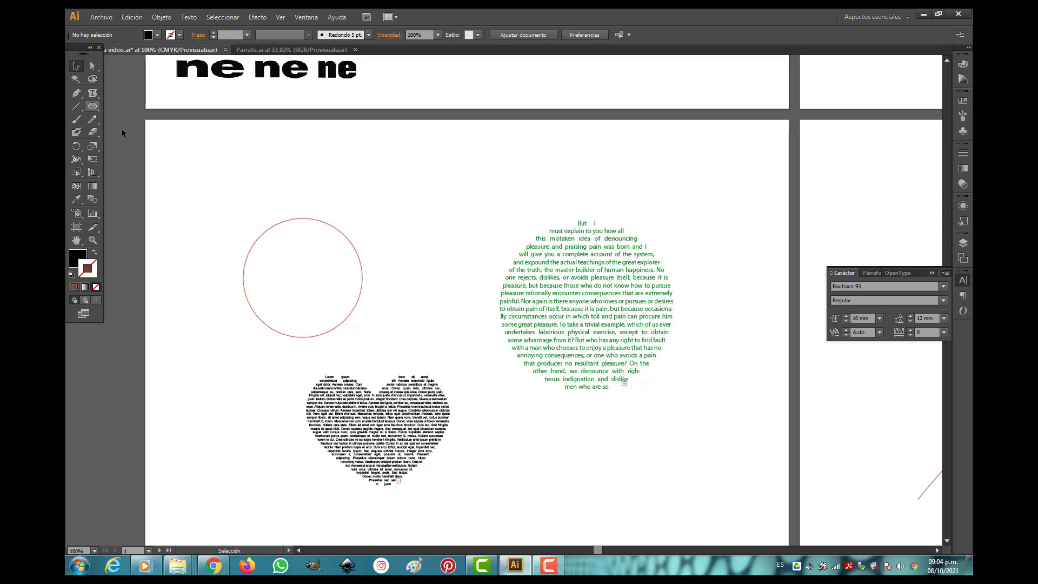
{"action": "left_click", "coordinate": [278, 221]}
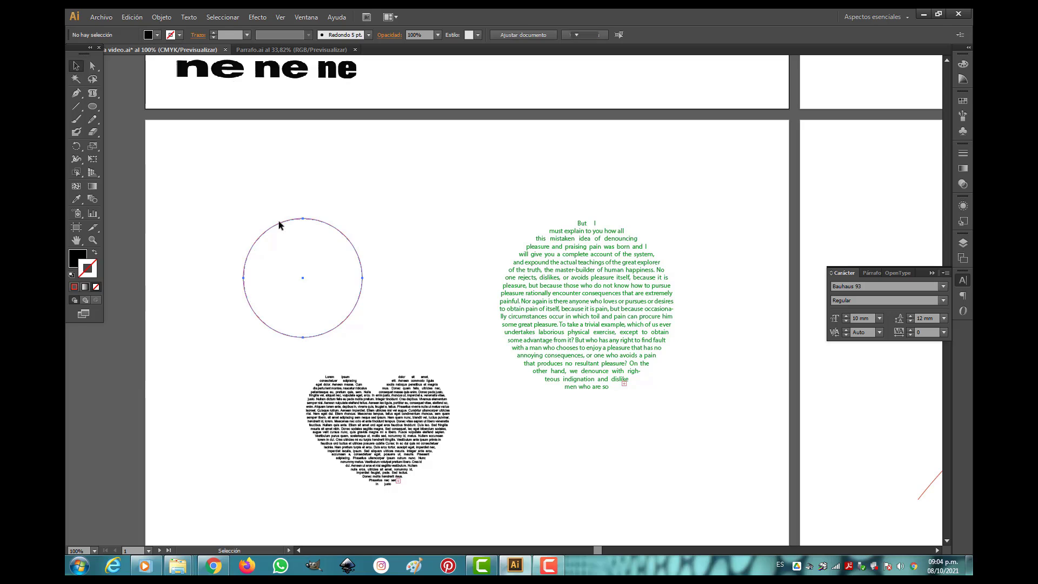
{"action": "left_click", "coordinate": [92, 95]}
{"action": "left_click", "coordinate": [137, 106]}
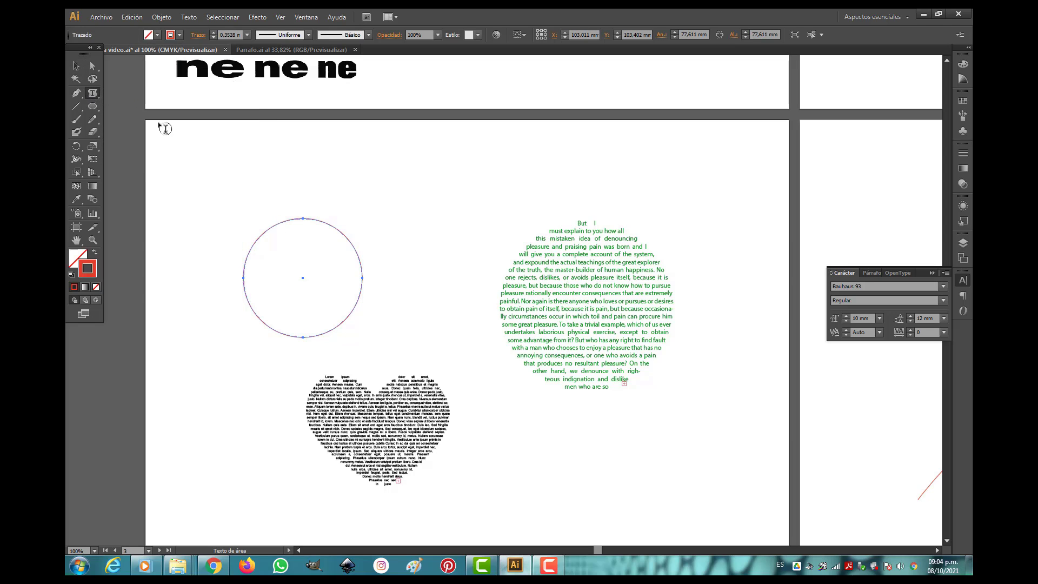
{"action": "left_click", "coordinate": [263, 231]}
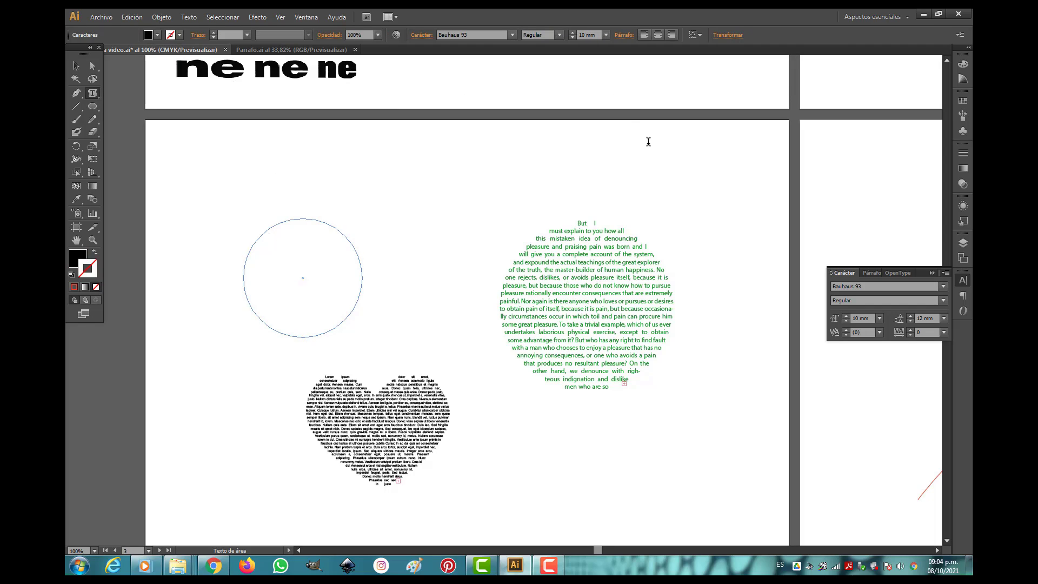
Set the circle's font size to 2 mm and enter a long run of repeated "n" characters inside it.
{"action": "left_click", "coordinate": [879, 318]}
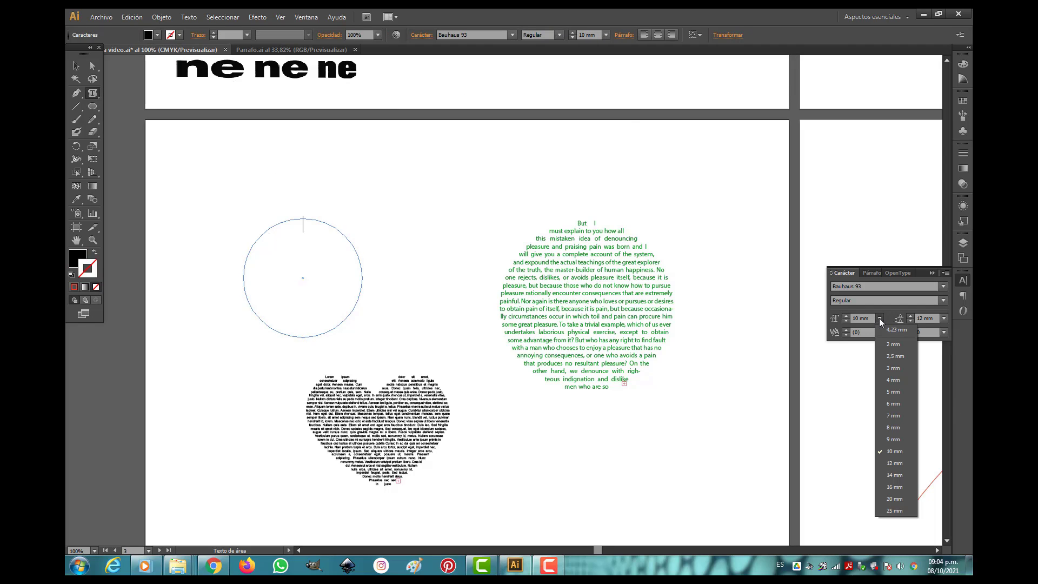
{"action": "left_click", "coordinate": [893, 345]}
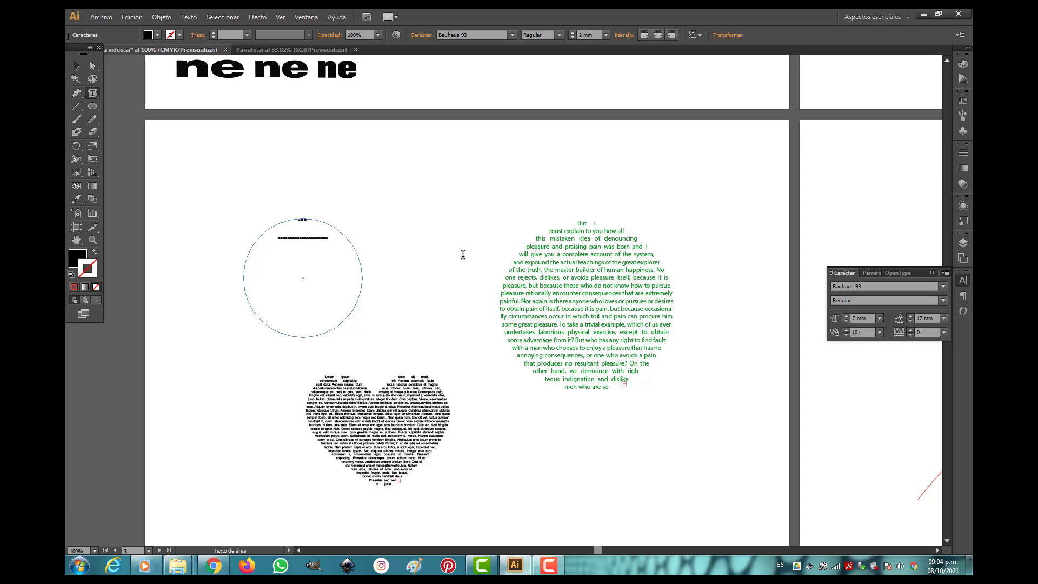
{"action": "type", "text": "nnnnnnnnnnnnnnnnnnnnnnnnnnnnnnnnnnnnnnnnnnnnn"}
Set all the text inside the circle to a 3 mm font size with 4 mm leading.
{"action": "left_click_drag", "start_coordinate": [368, 276], "coordinate": [219, 224]}
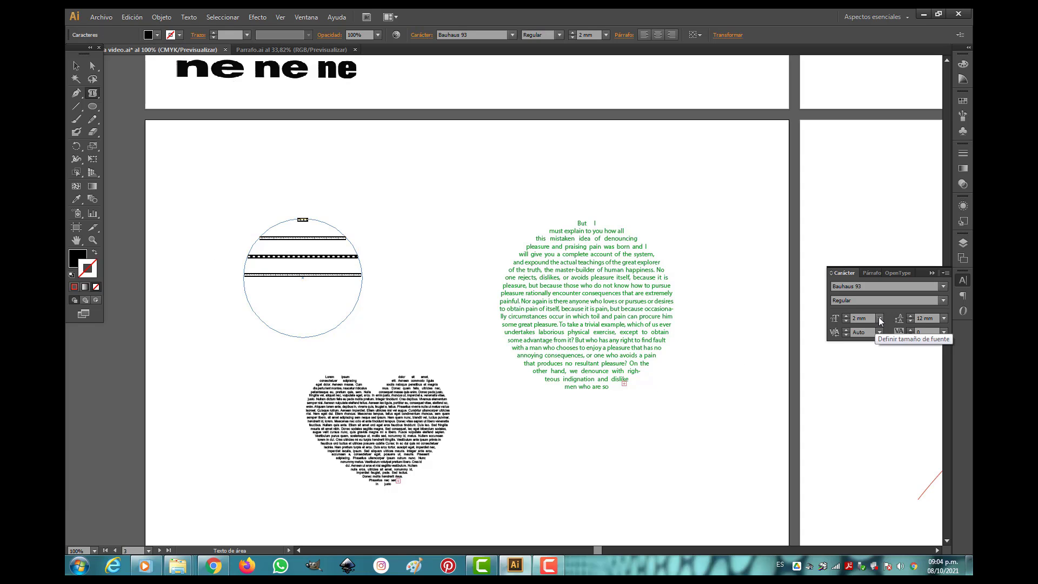
{"action": "left_click", "coordinate": [879, 331]}
{"action": "left_click", "coordinate": [891, 368]}
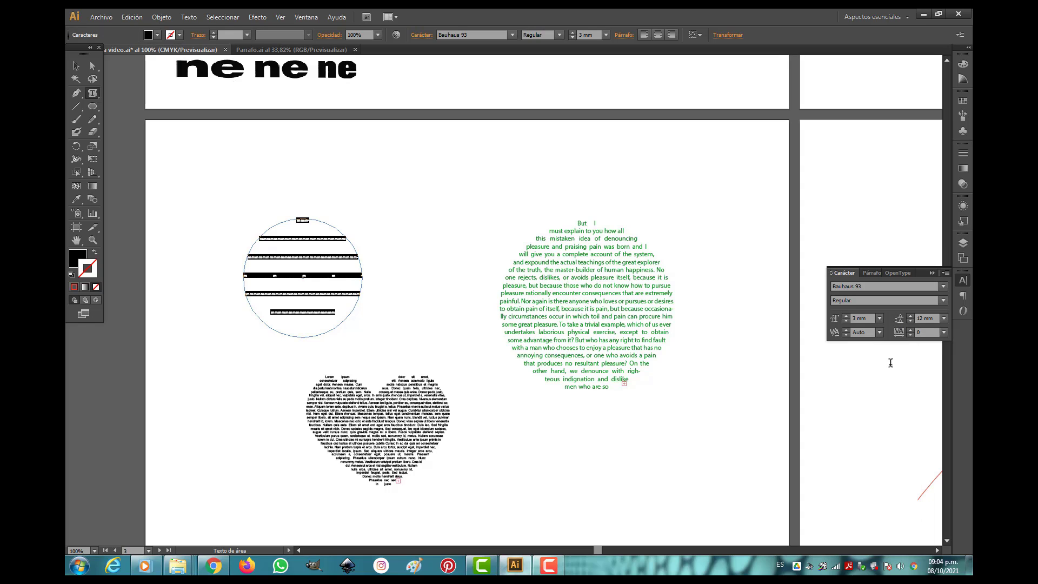
{"action": "left_click", "coordinate": [946, 318]}
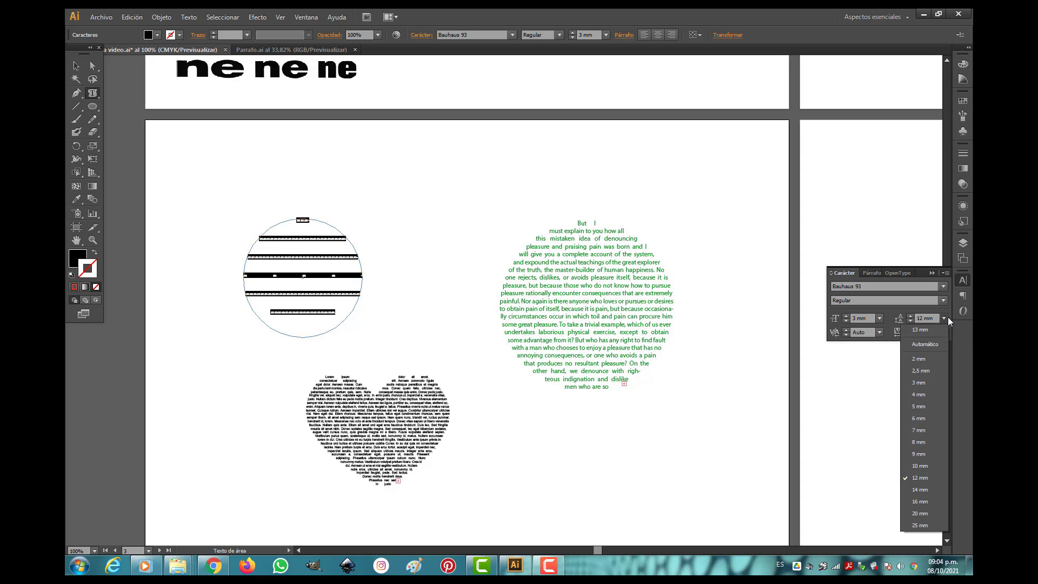
{"action": "left_click", "coordinate": [919, 395]}
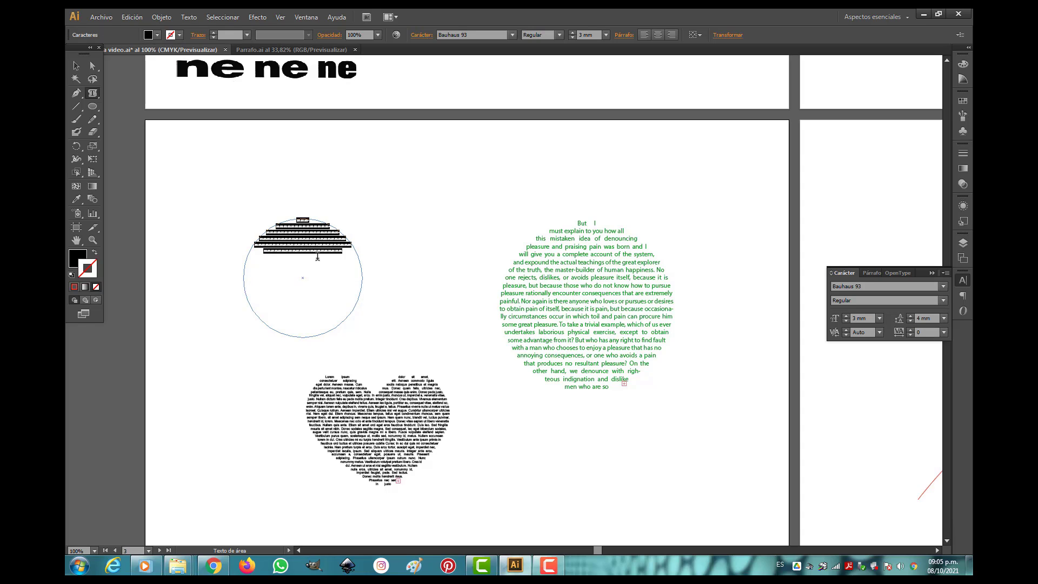
Continue the circle's text from its end with a long run of repeated "m" characters, reaching past the circle's middle.
{"action": "left_click", "coordinate": [345, 250]}
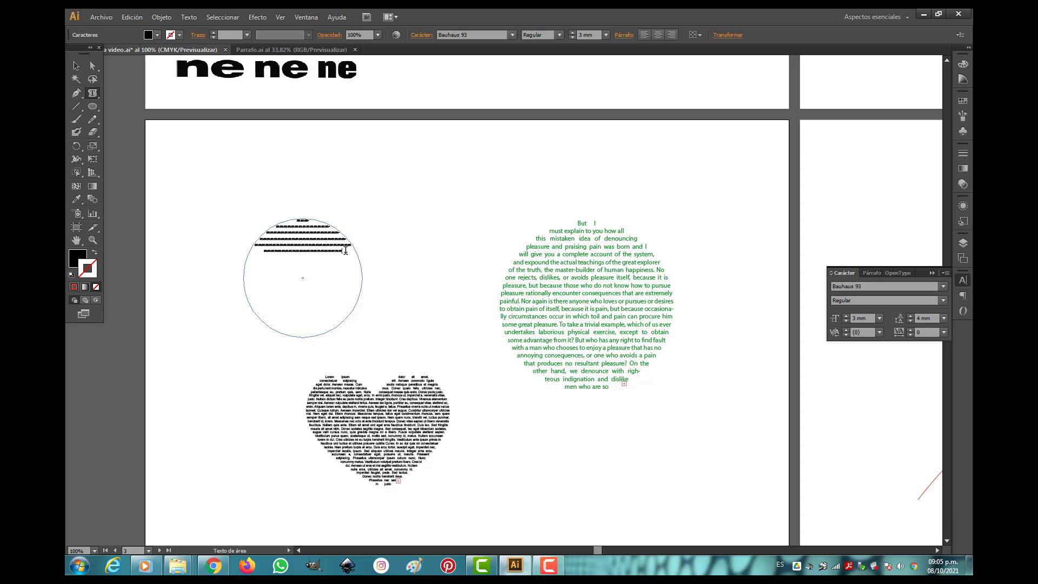
{"action": "type", "text": "mmmmmmmmmmmmmmmmmmmmmmmmmmmmmmmmmmmmmmmmmmmm"}
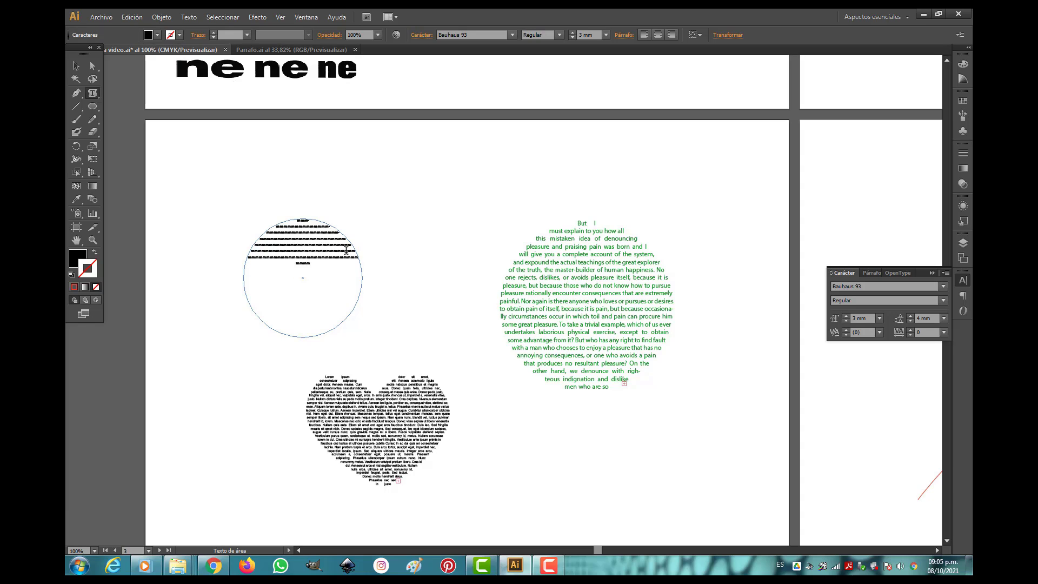
{"action": "type", "text": "mmmmmmmmmmmmmm"}
{"action": "type", "text": "mmmmmmmmm"}
{"action": "type", "text": "mmmmmmmmm"}
{"action": "type", "text": "mmm"}
{"action": "type", "text": "mmmmmmmmmm"}
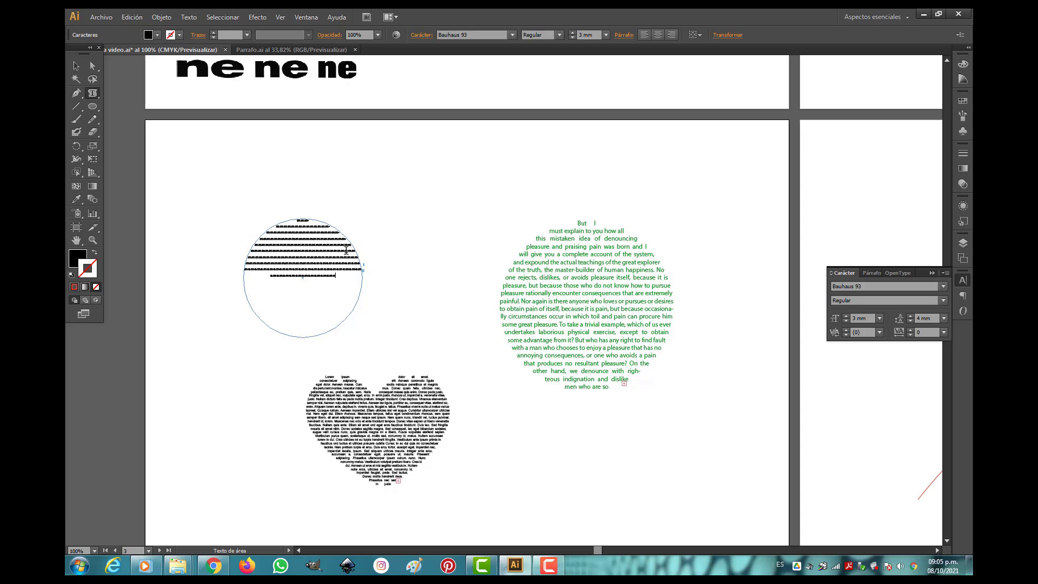
{"action": "type", "text": "emememememememememememem"}
{"action": "type", "text": "em"}
Set the font size to 7 mm for new text, add several more lines of "m" characters in the circle, and deselect it.
{"action": "left_click", "coordinate": [879, 318]}
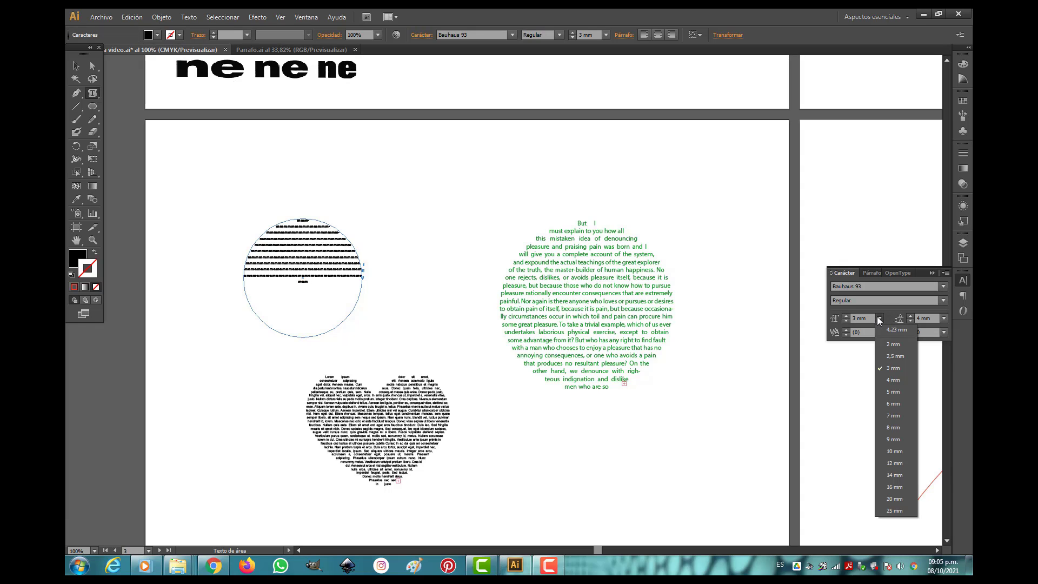
{"action": "left_click", "coordinate": [888, 415]}
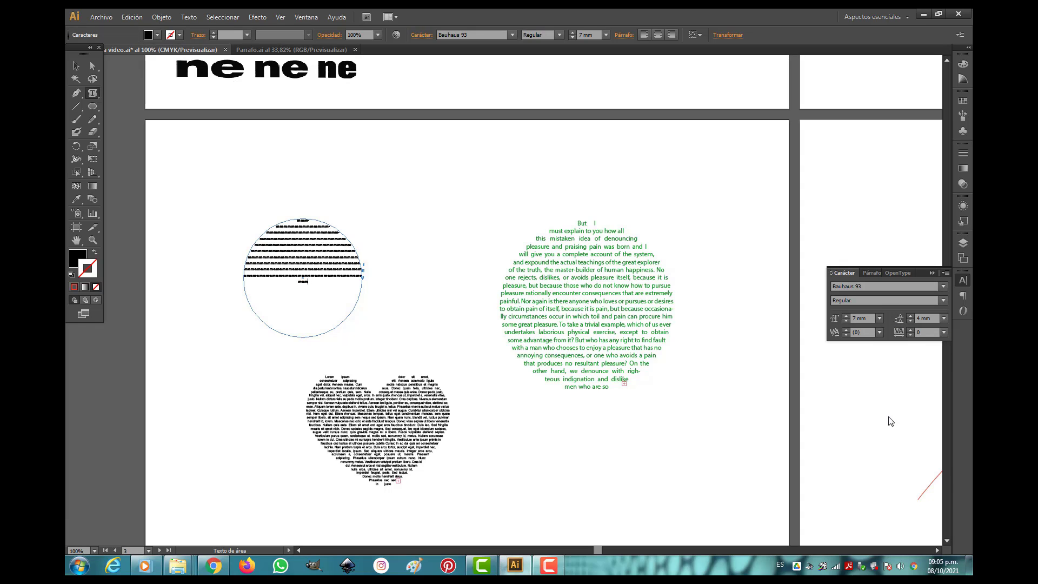
{"action": "type", "text": "mmmmmm"}
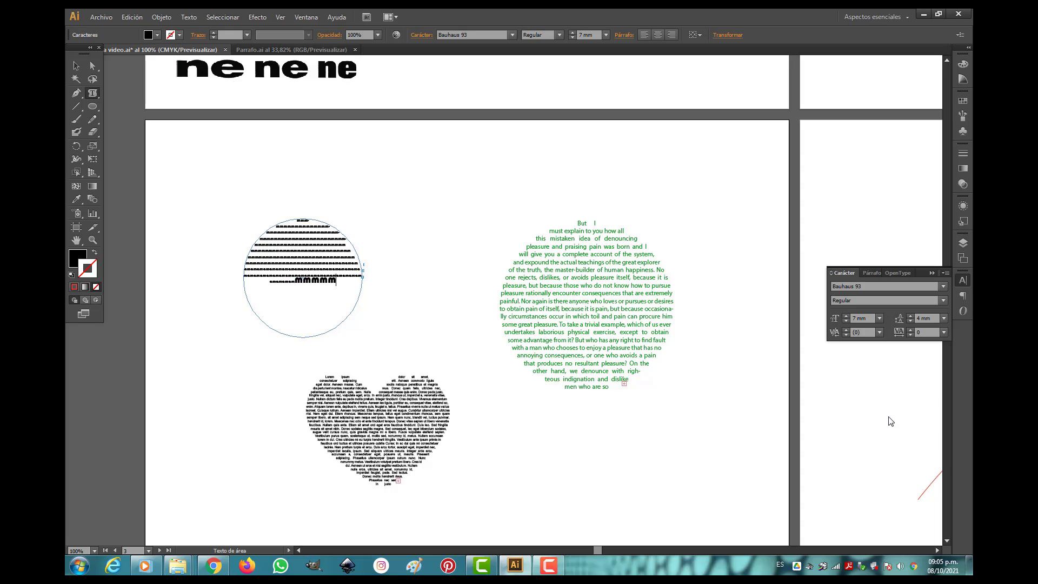
{"action": "type", "text": "mmmmmmmmmmmmm"}
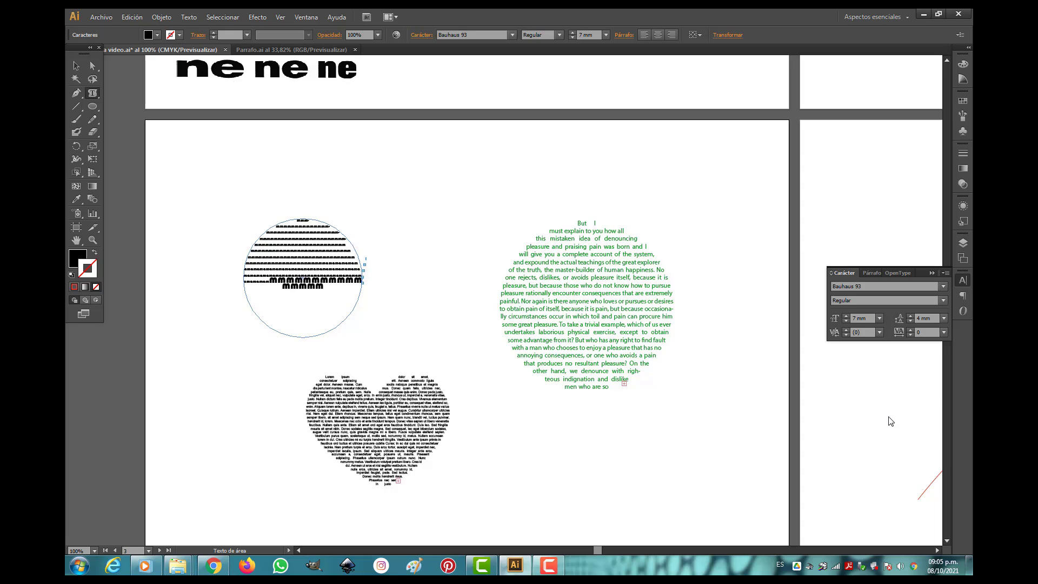
{"action": "type", "text": "mmmmmmmm"}
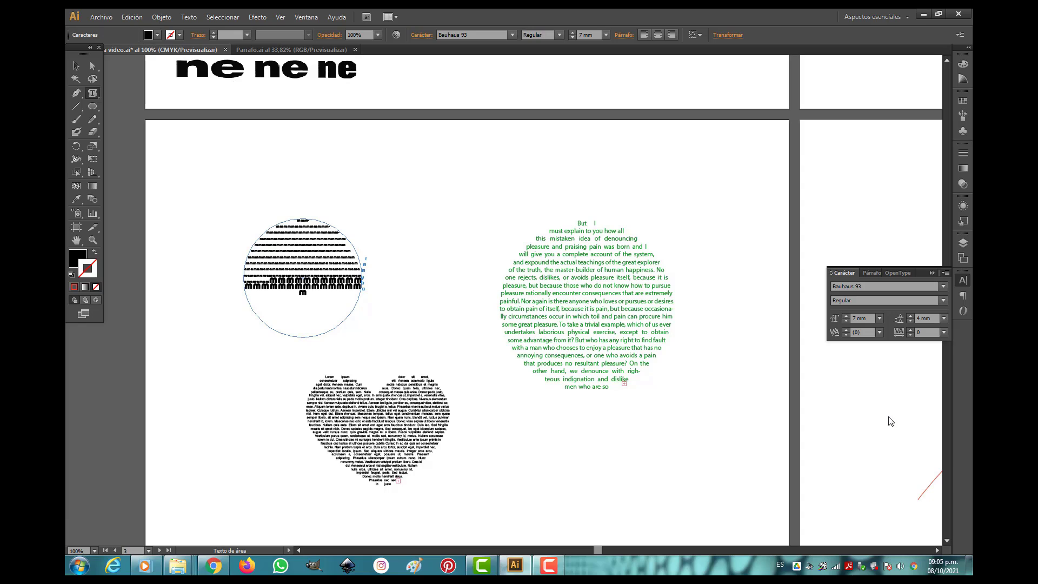
{"action": "type", "text": "mmmmmmmmmmmmmmmm"}
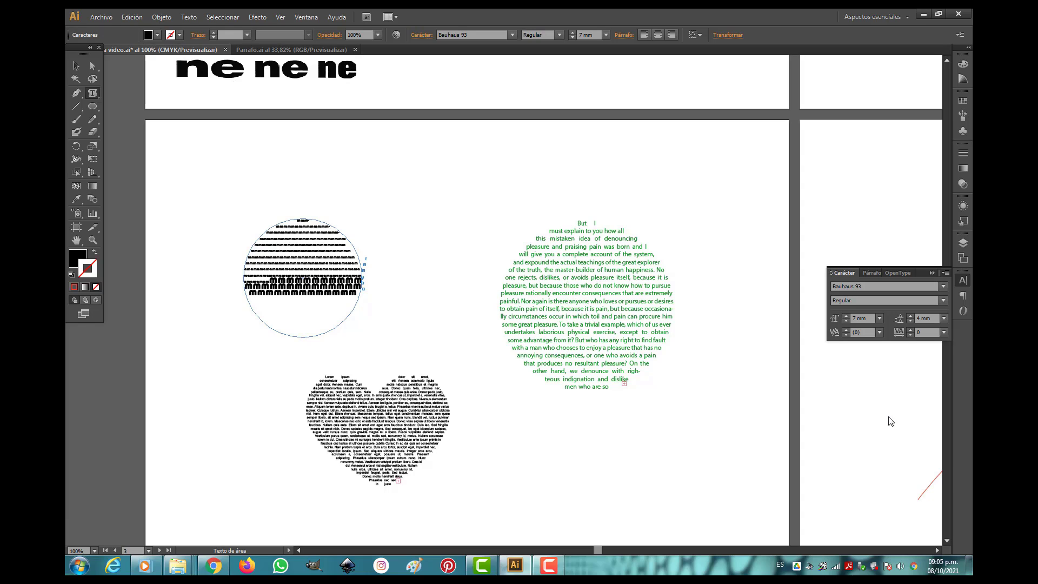
{"action": "type", "text": "mmmmmmmmmm"}
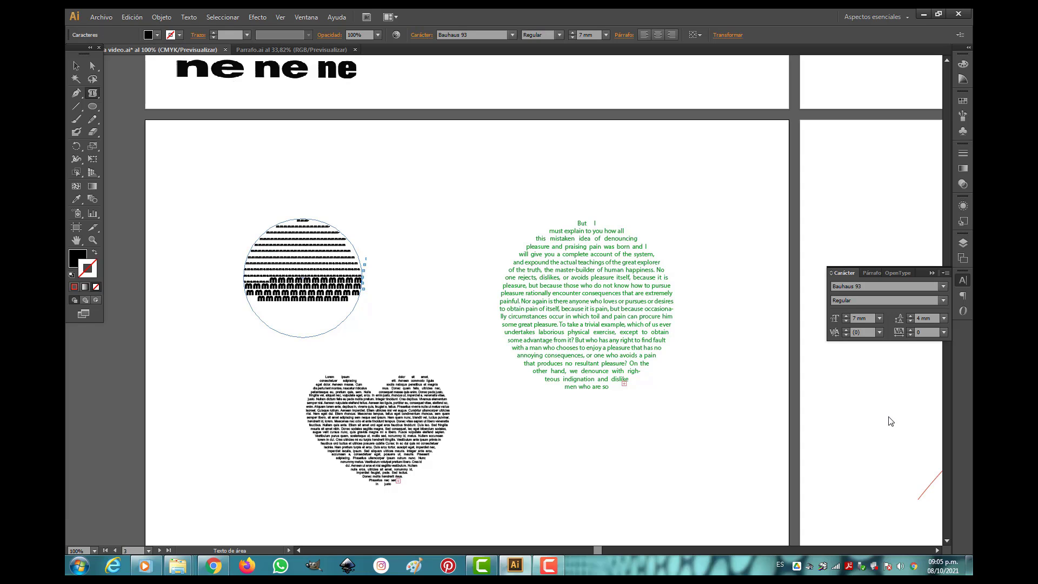
{"action": "type", "text": "mmm"}
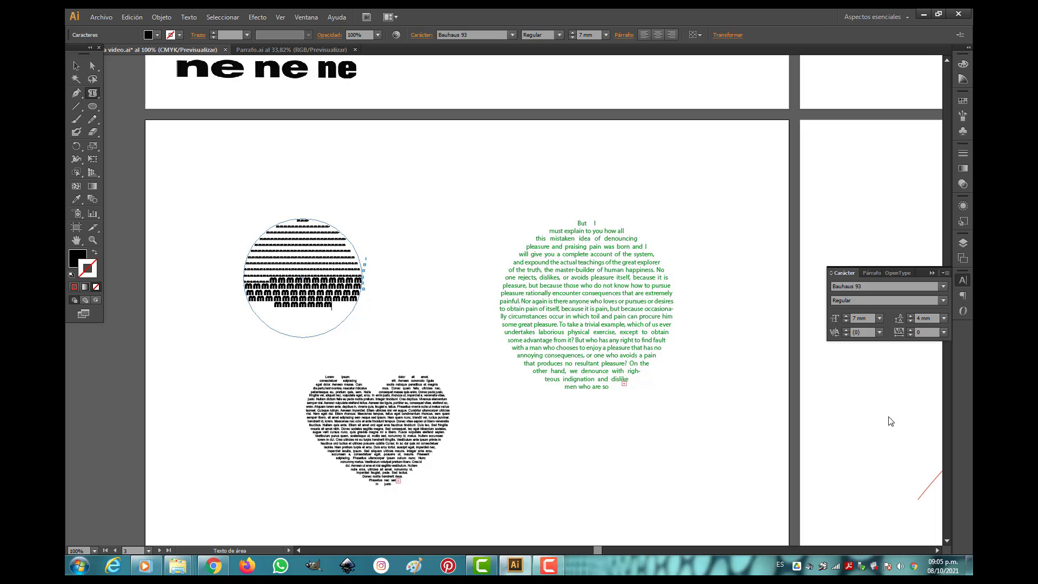
{"action": "left_click", "coordinate": [76, 65]}
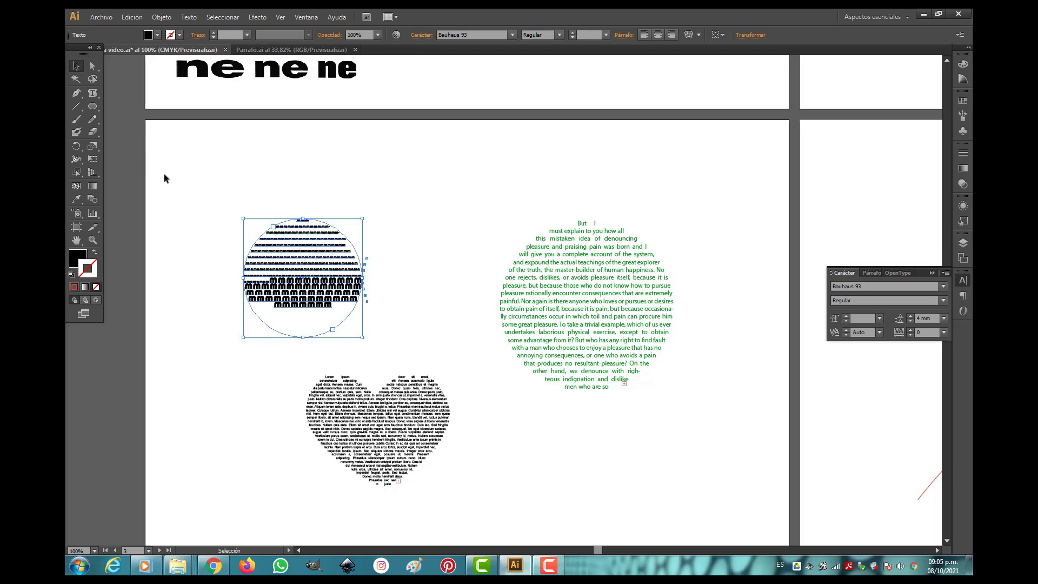
{"action": "left_click", "coordinate": [388, 257]}
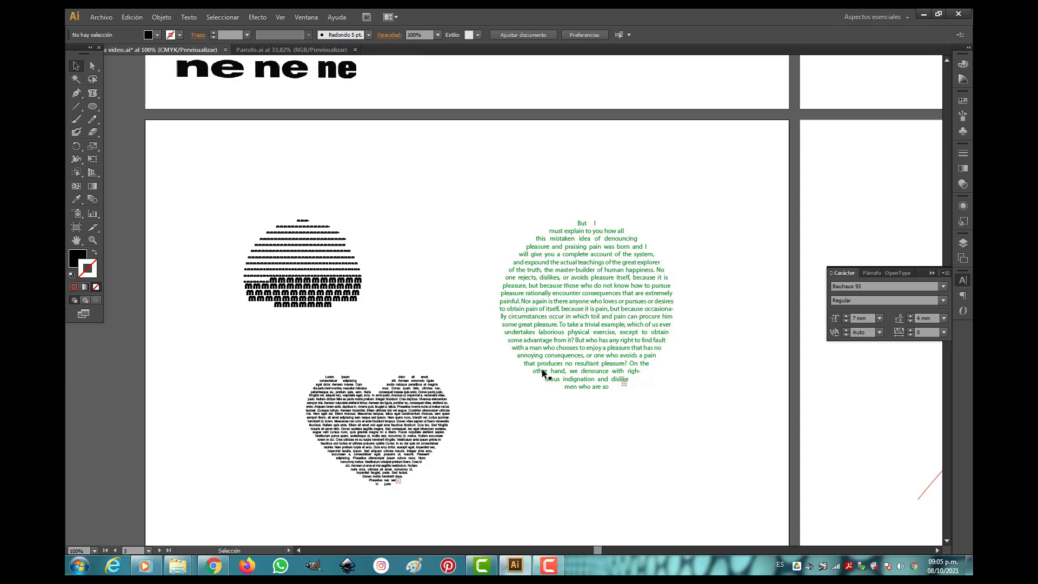
{"action": "left_click", "coordinate": [413, 431]}
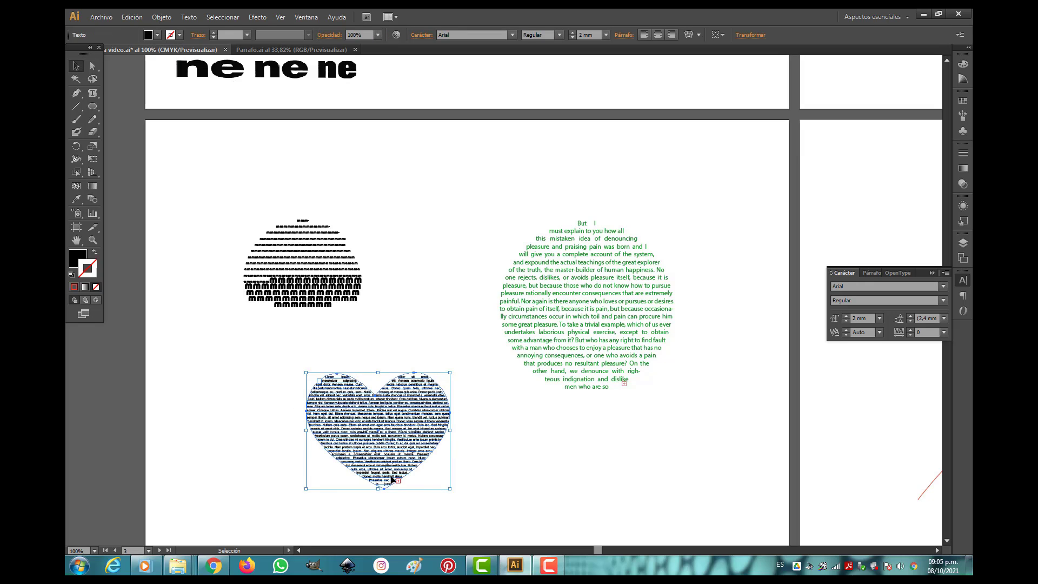
{"action": "left_click", "coordinate": [76, 93]}
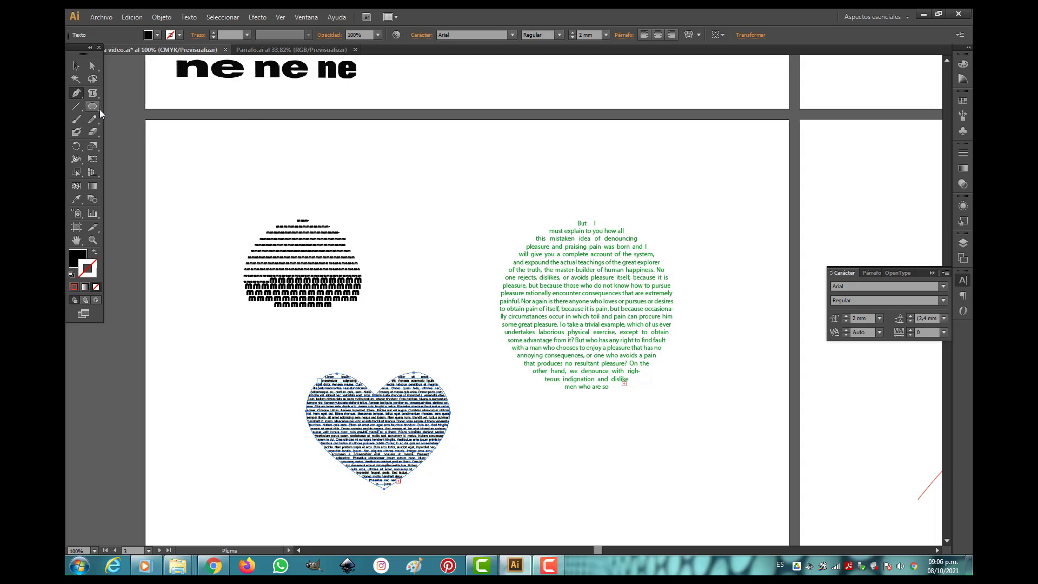
{"action": "left_click_drag", "start_coordinate": [100, 109], "coordinate": [137, 173]}
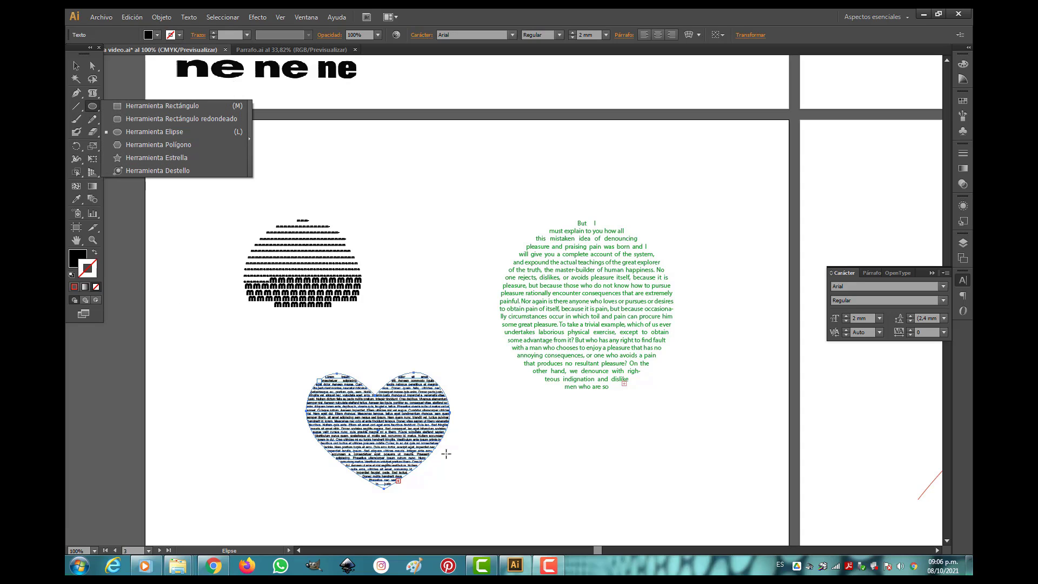
{"action": "key", "text": "p"}
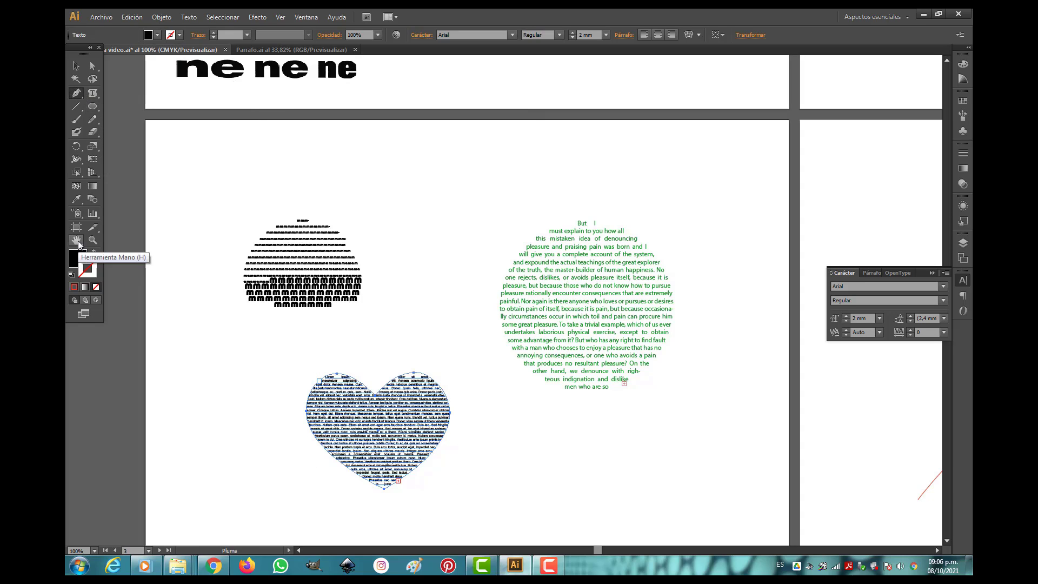
{"action": "left_click", "coordinate": [93, 239]}
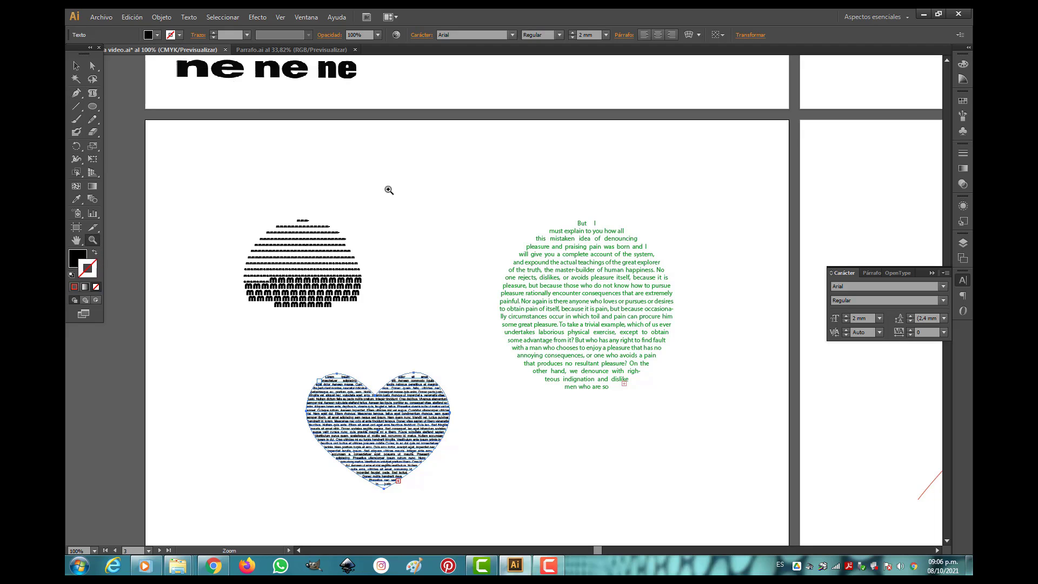
{"action": "left_click", "coordinate": [389, 184], "text": "alt"}
{"action": "left_click", "coordinate": [389, 182], "text": "alt"}
{"action": "left_click", "coordinate": [391, 179], "text": "alt"}
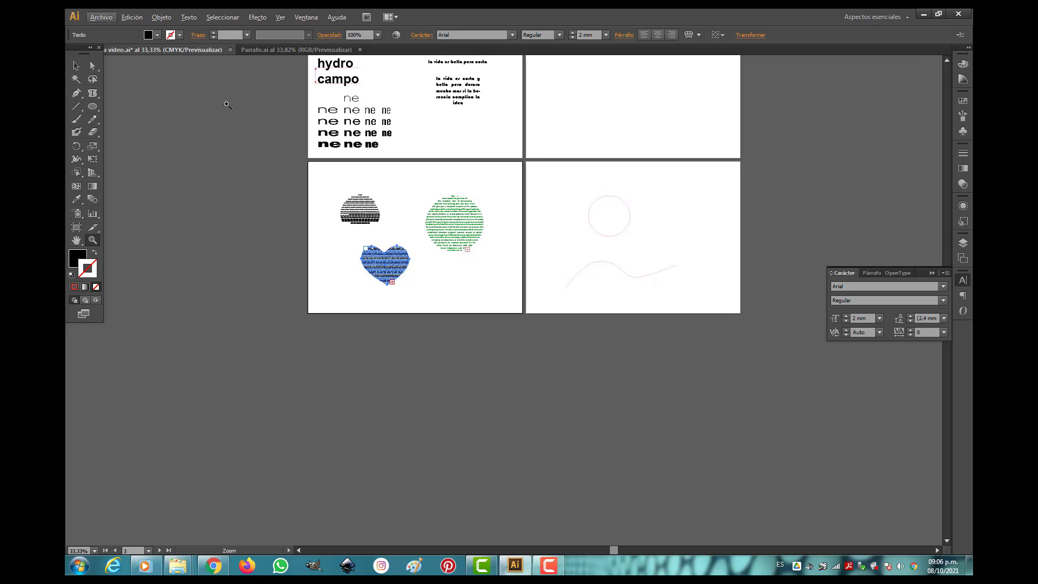
{"action": "left_click_drag", "start_coordinate": [92, 93], "coordinate": [135, 97]}
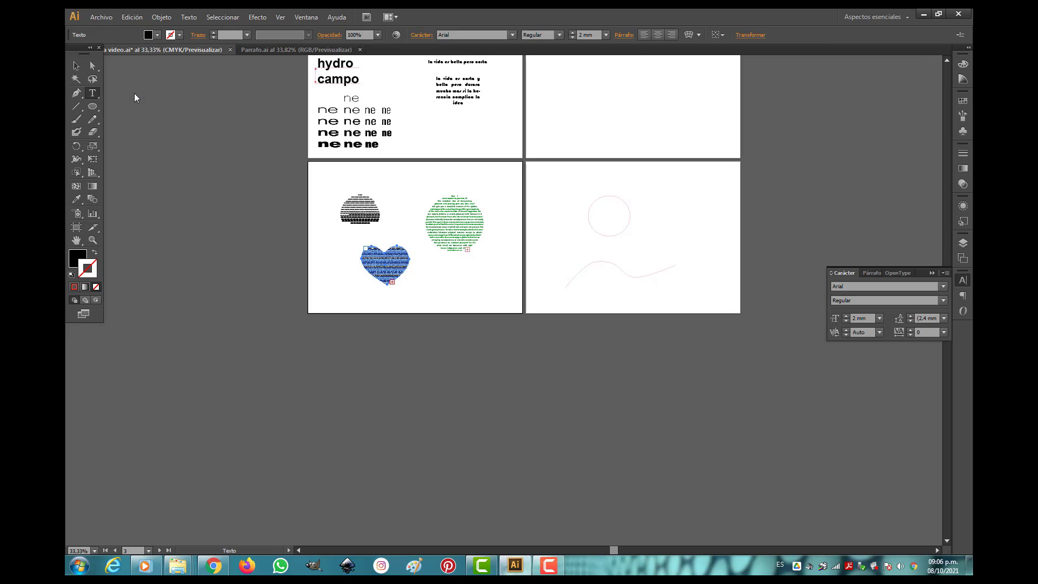
{"action": "left_click", "coordinate": [429, 119]}
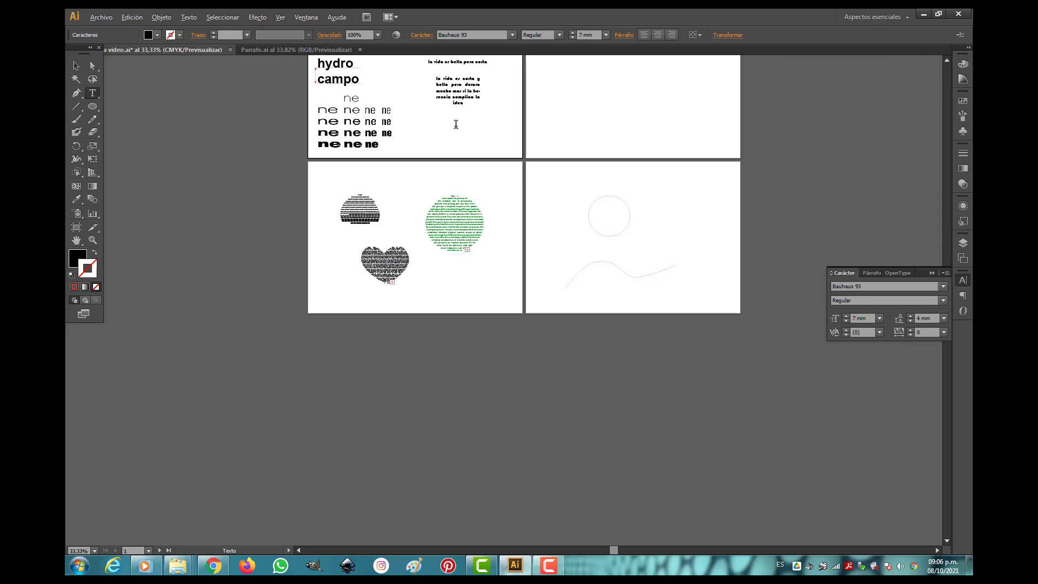
{"action": "key", "text": "alt"}
Convert the red circle above the wavy line into a text path with the Type on a Path tool.
{"action": "left_click_drag", "start_coordinate": [92, 93], "coordinate": [138, 123]}
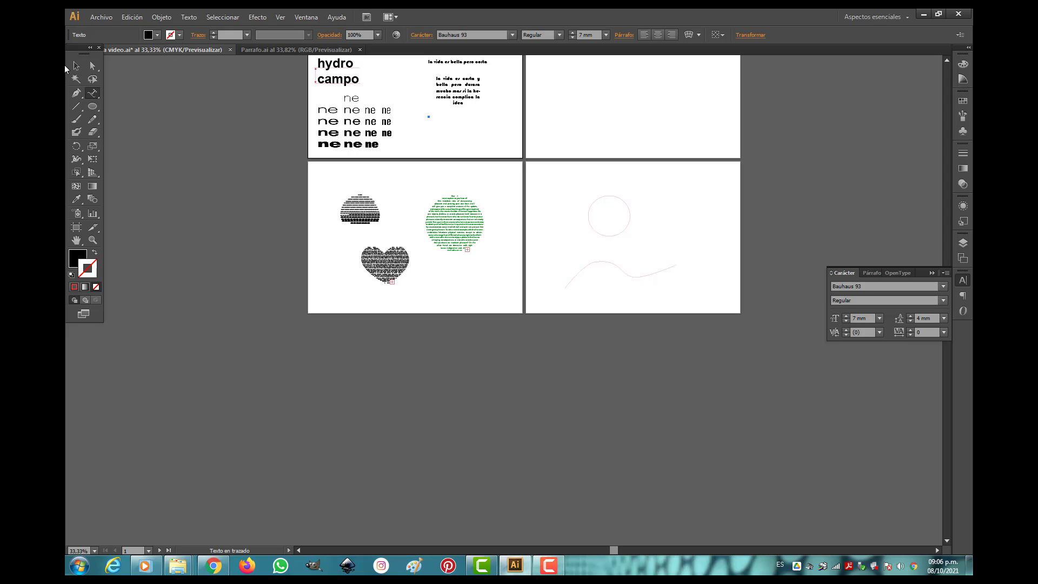
{"action": "left_click", "coordinate": [93, 239]}
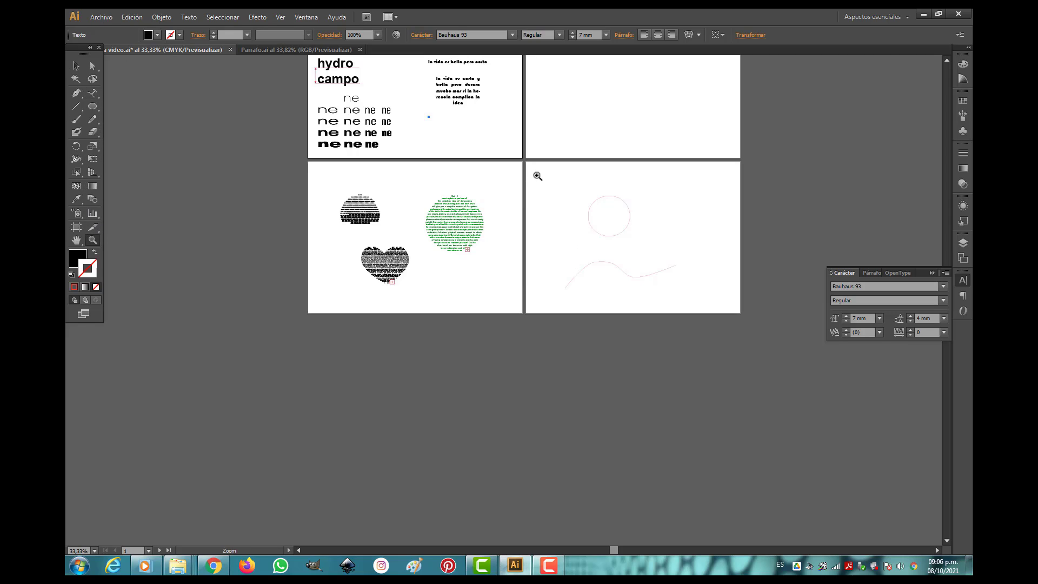
{"action": "left_click_drag", "start_coordinate": [537, 176], "coordinate": [722, 297]}
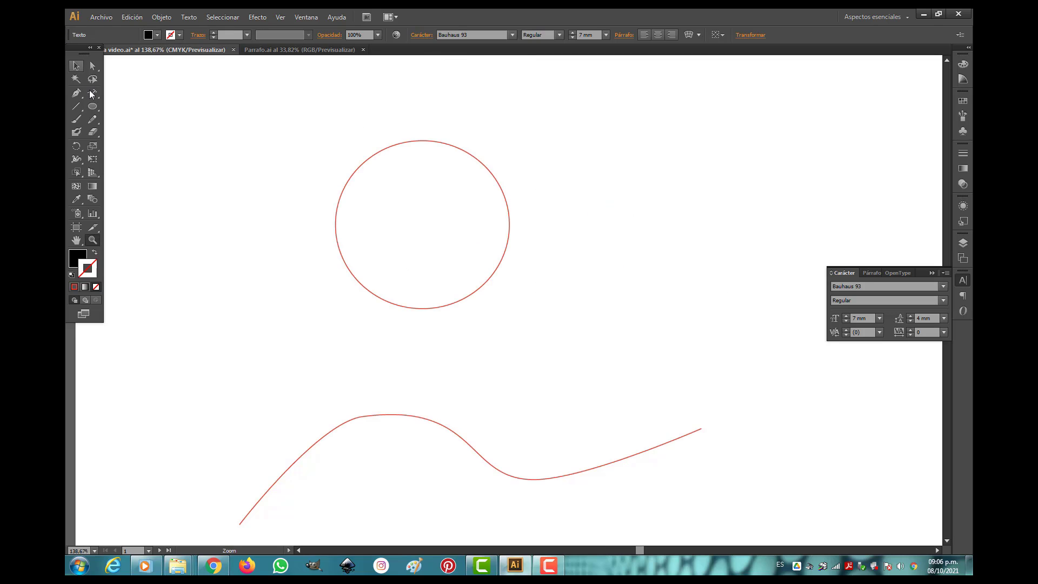
{"action": "left_click", "coordinate": [92, 95]}
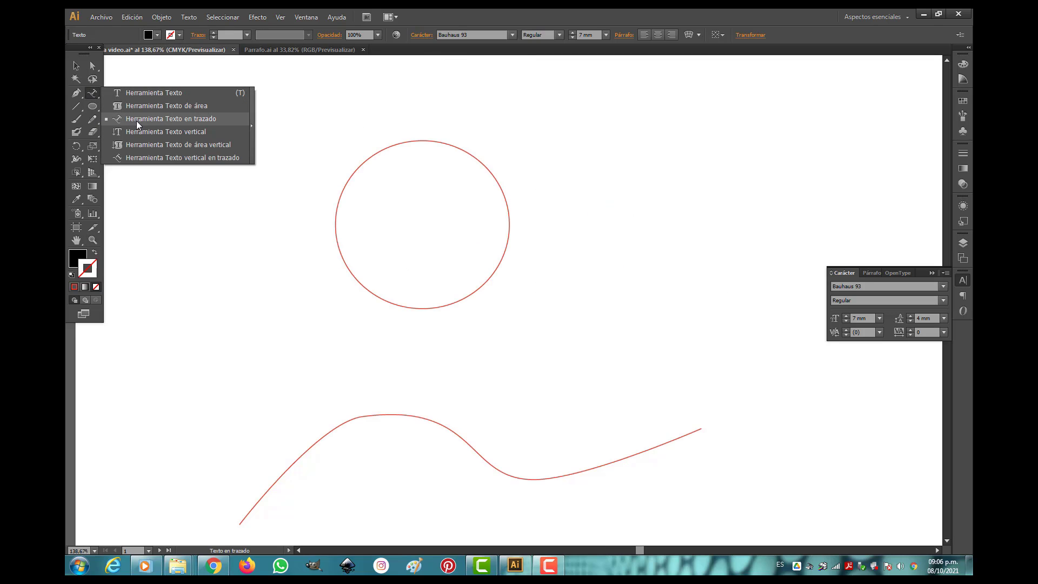
{"action": "left_click", "coordinate": [135, 116]}
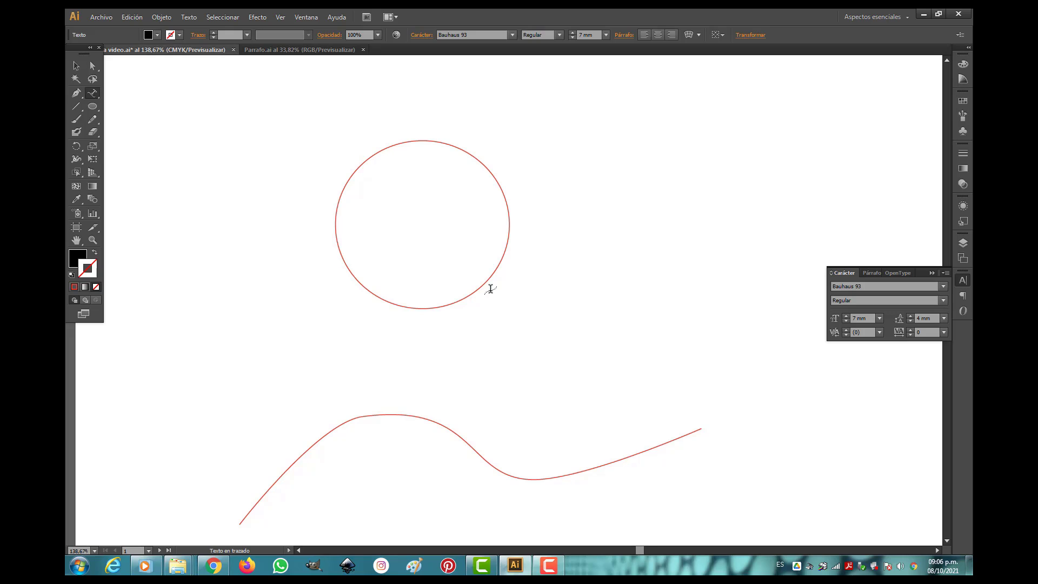
{"action": "key", "text": "v"}
{"action": "left_click", "coordinate": [358, 164]}
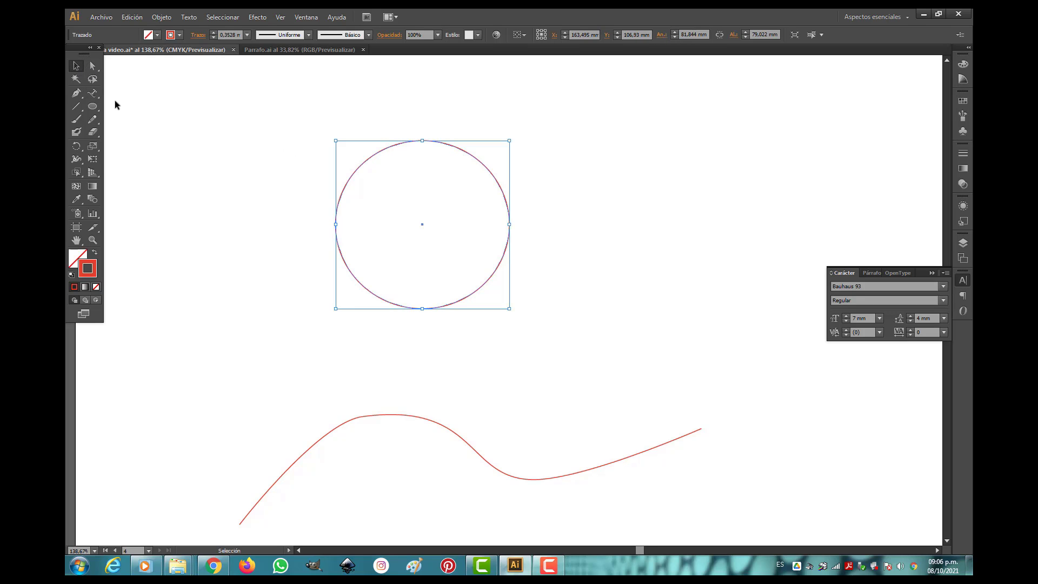
{"action": "left_click", "coordinate": [92, 93]}
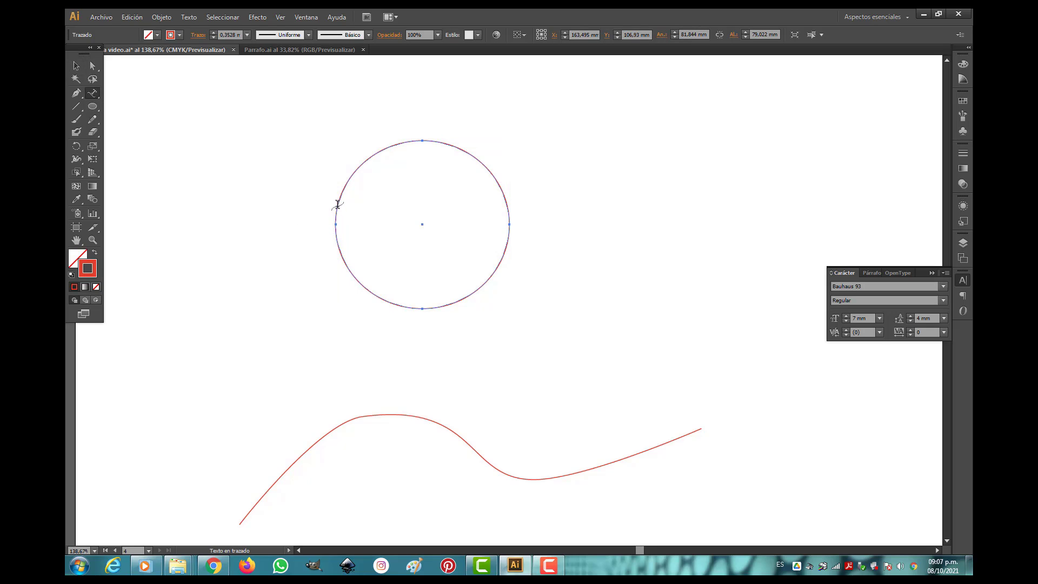
{"action": "left_click", "coordinate": [337, 204]}
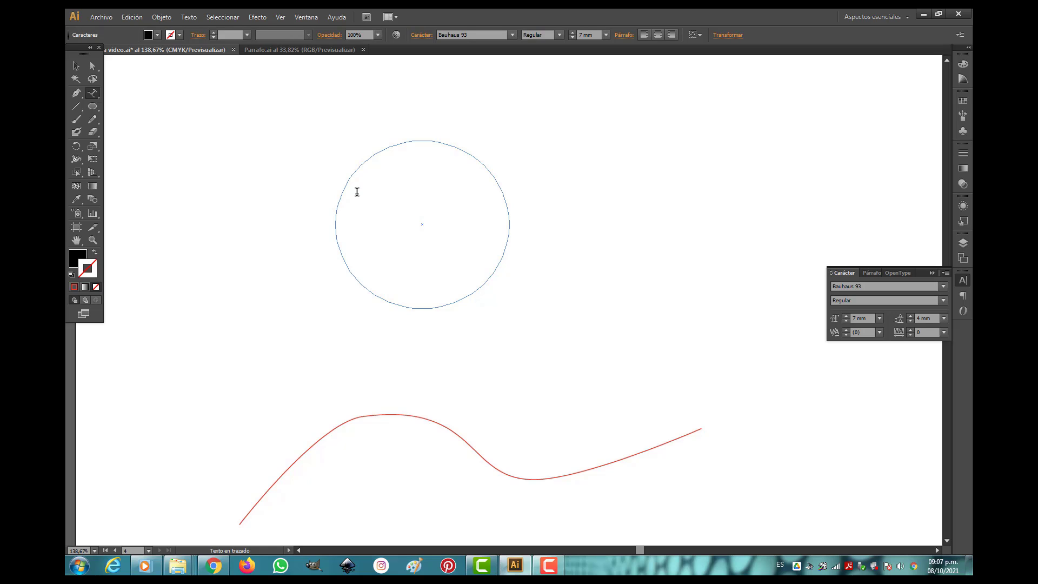
Enter "buenas noches, largos dias inviernos cortos y largos vreanos" along the circle's path and deselect the text.
{"action": "type", "text": "buenas noches"}
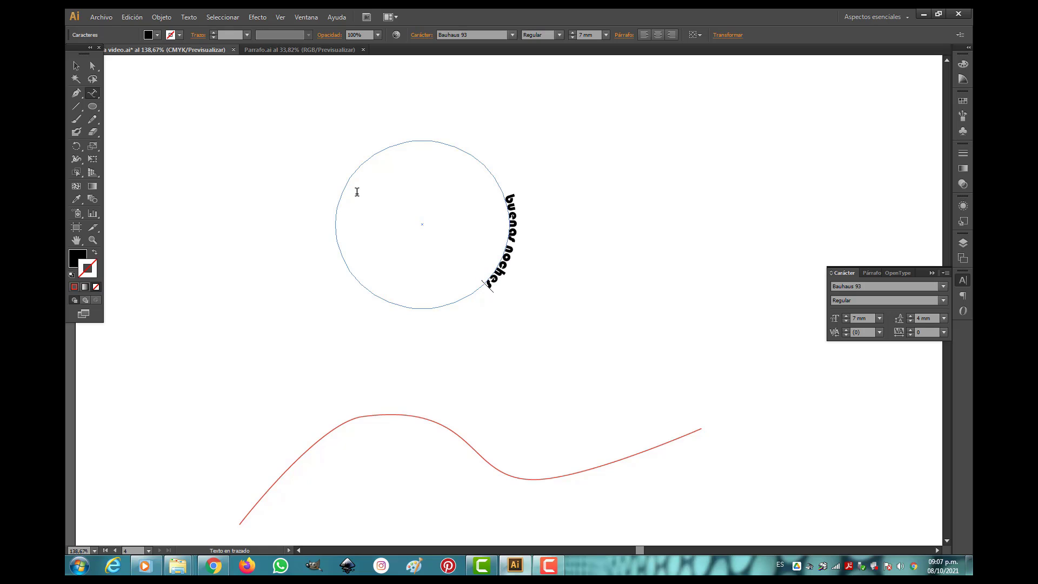
{"action": "type", "text": ", lar"}
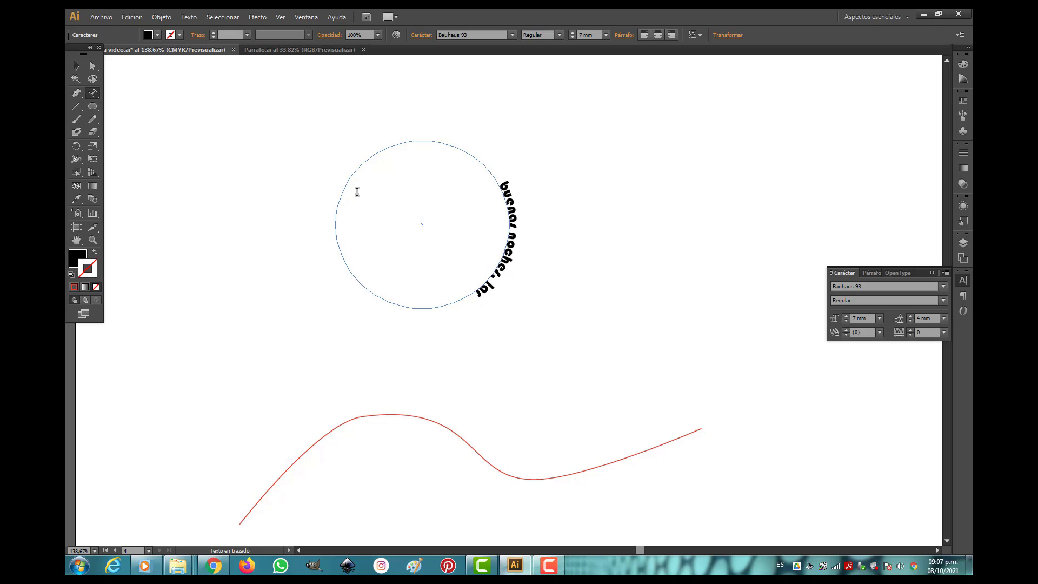
{"action": "type", "text": "gos dias"}
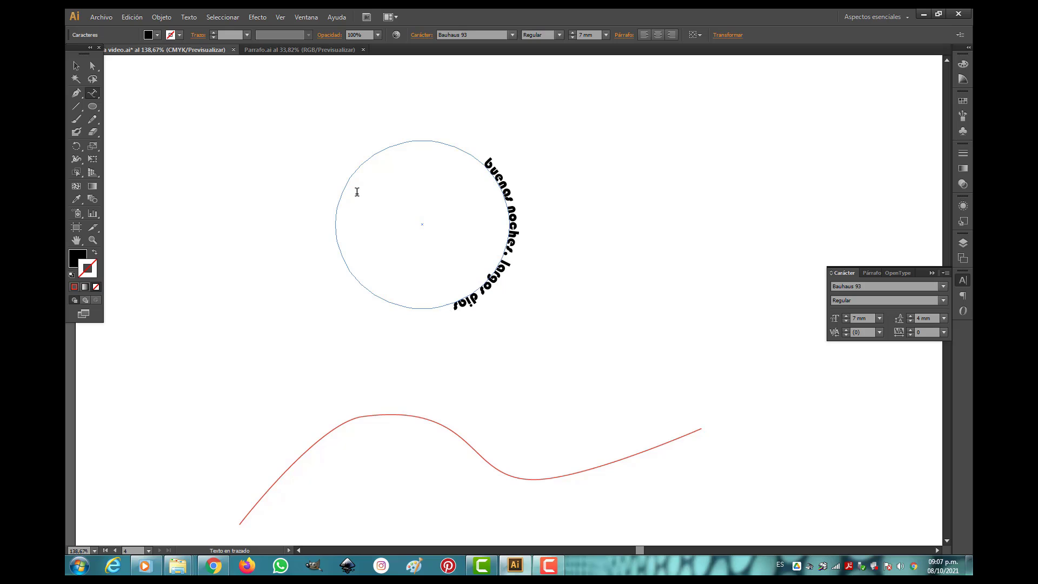
{"action": "type", "text": " inviern"}
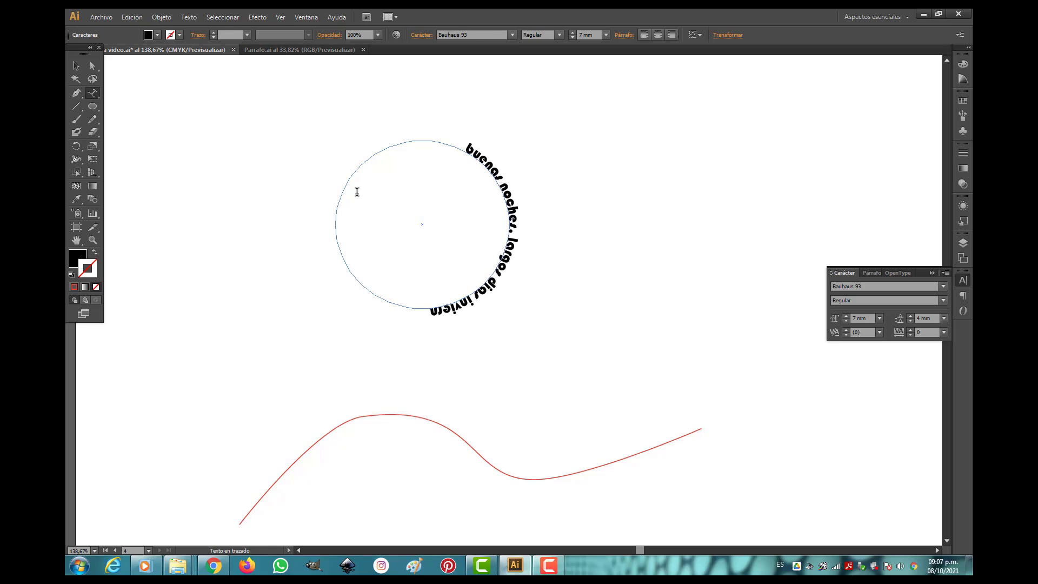
{"action": "type", "text": "os cort"}
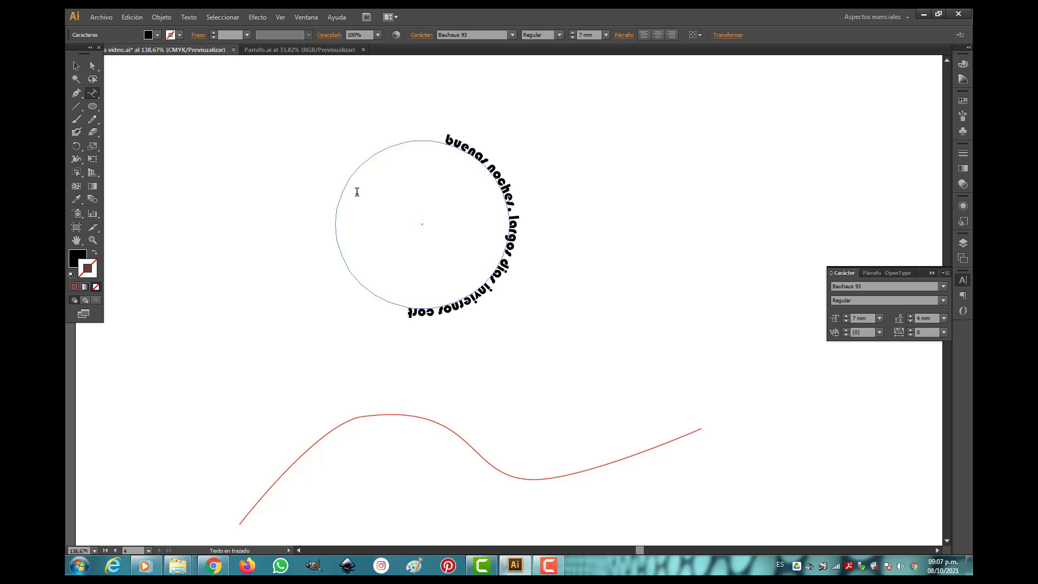
{"action": "type", "text": "os y"}
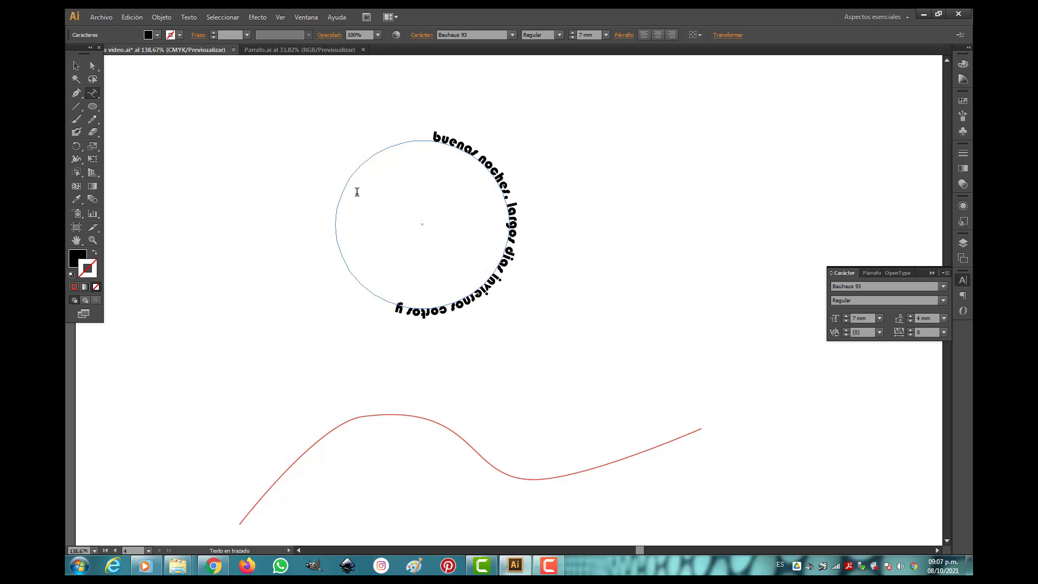
{"action": "type", "text": " largos"}
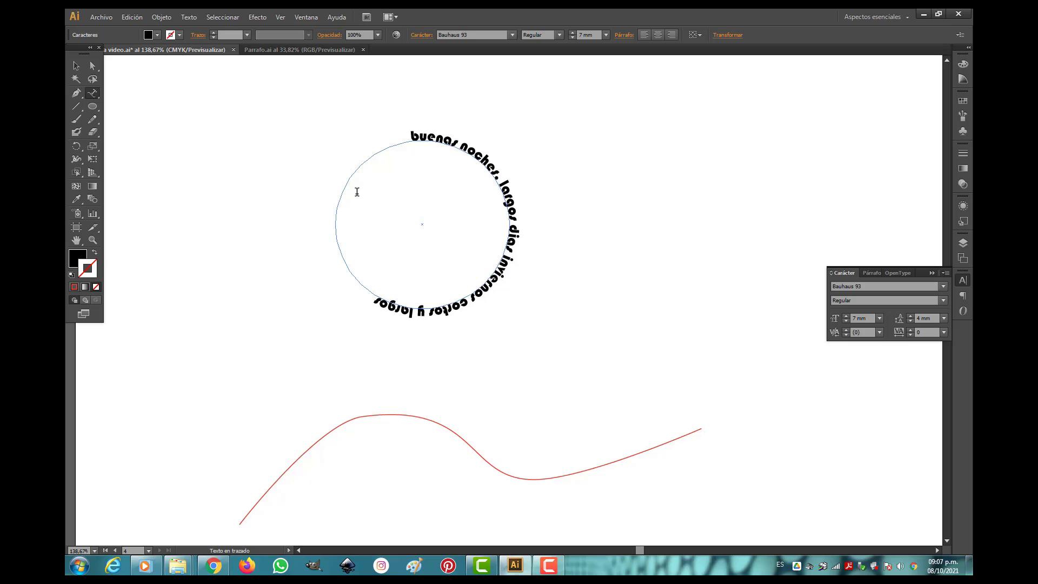
{"action": "type", "text": " ve"}
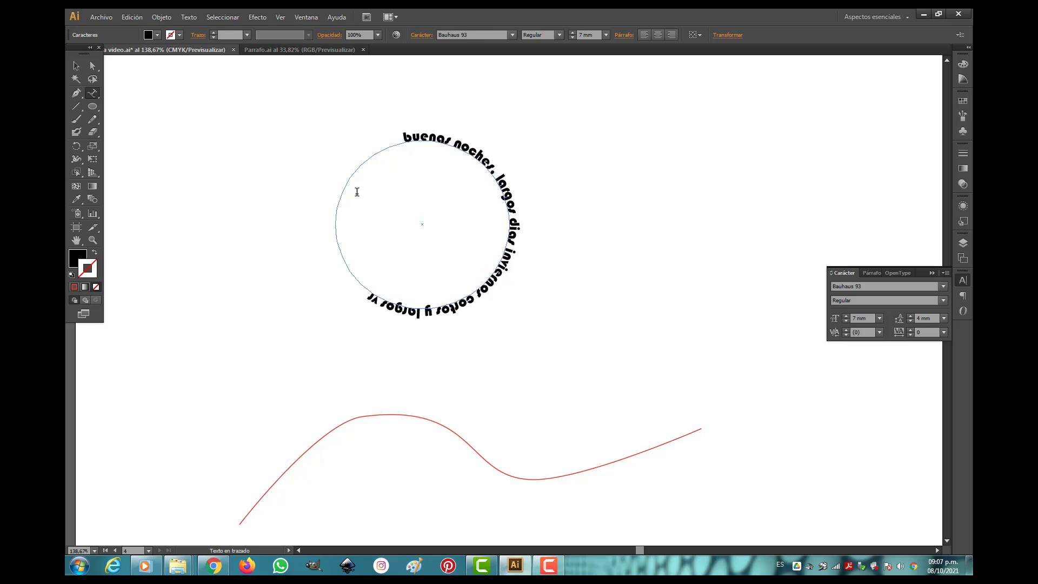
{"action": "type", "text": "ranos"}
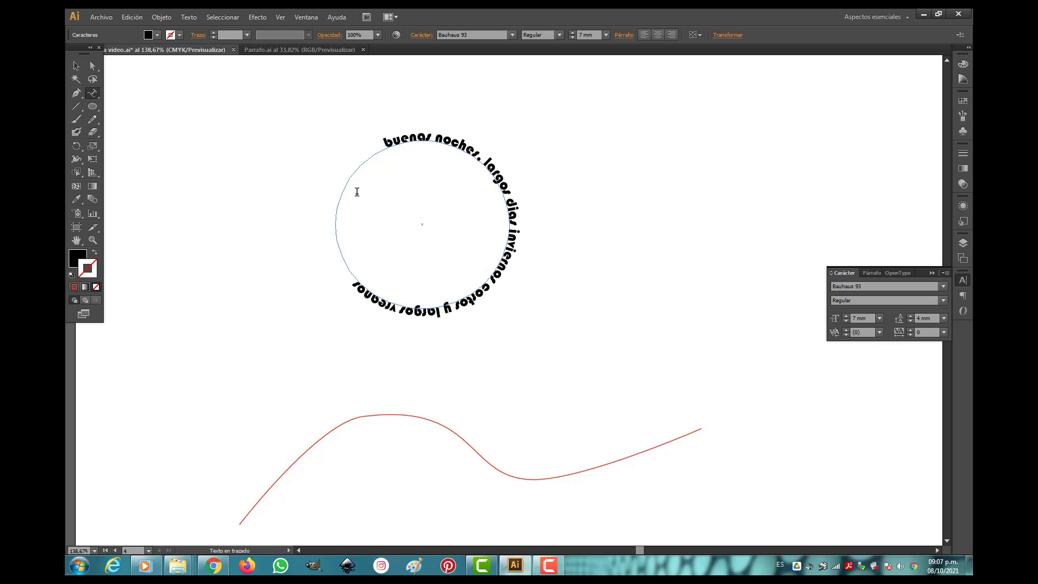
{"action": "key", "text": "Escape"}
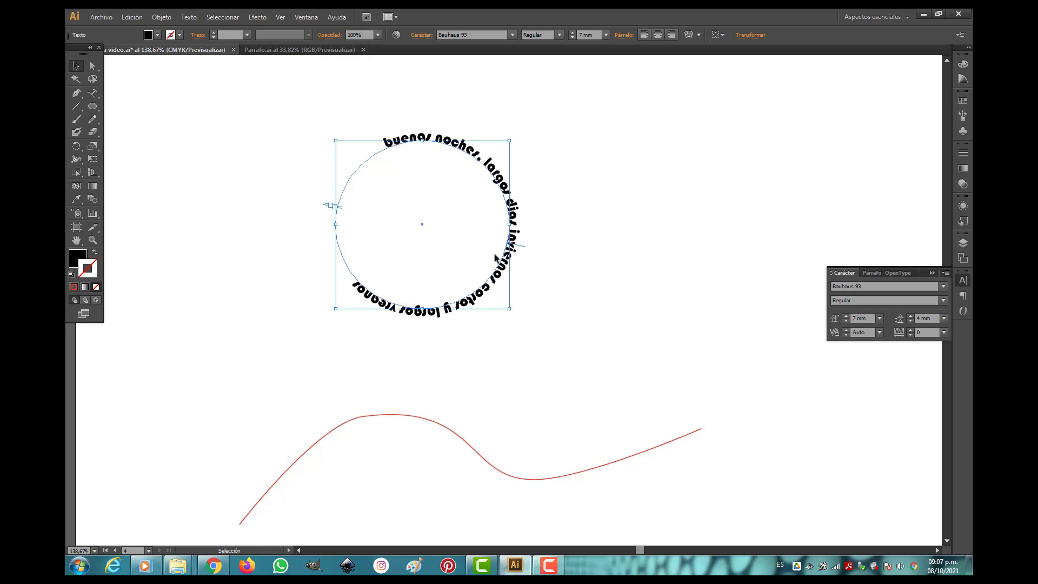
{"action": "left_click", "coordinate": [561, 254]}
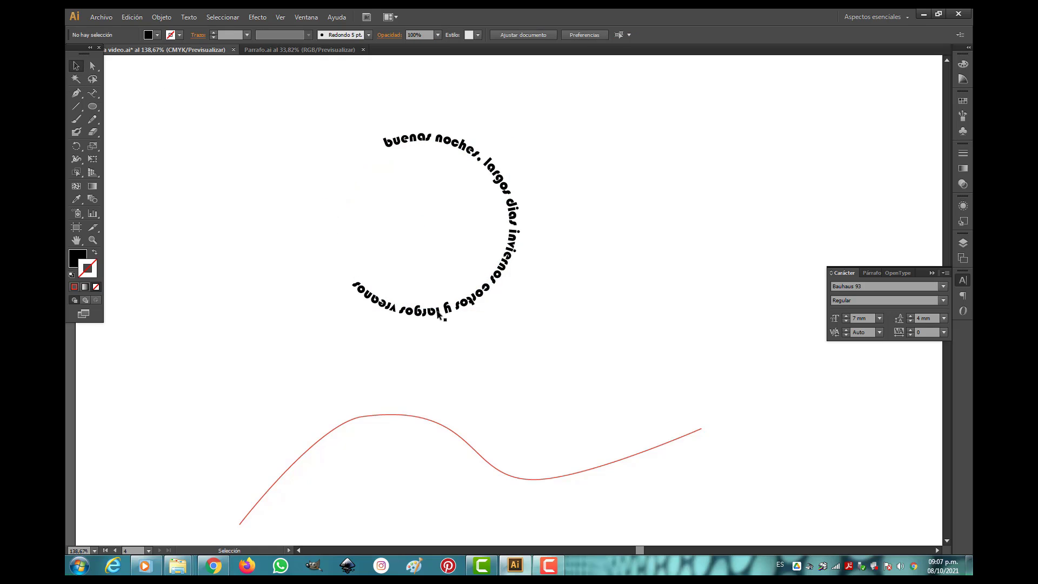
Convert the red wavy line into a text path and enter "la casa de papel es una serie muy violenta" along it.
{"action": "left_click", "coordinate": [382, 415]}
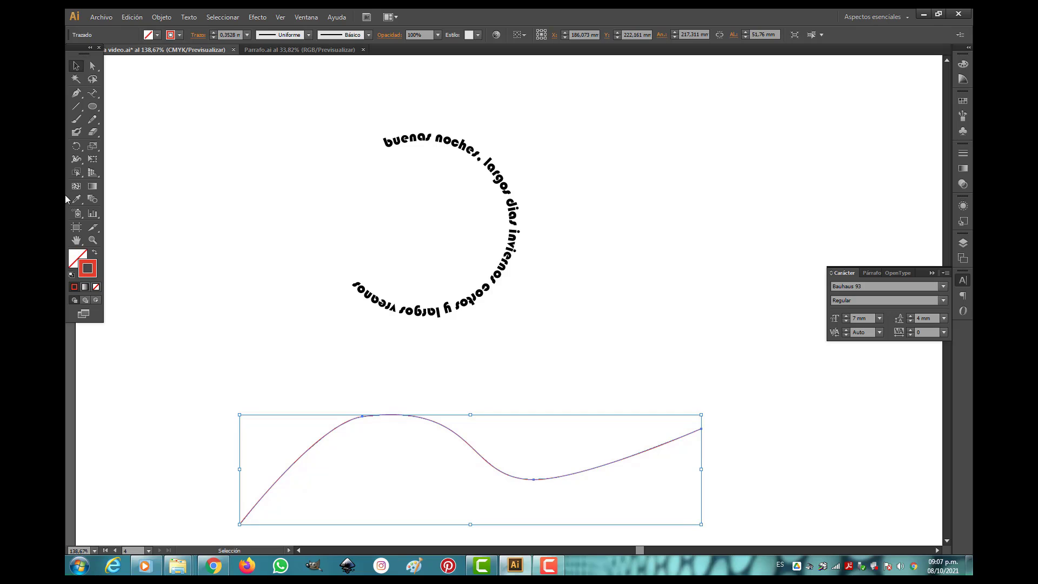
{"action": "left_click", "coordinate": [95, 94]}
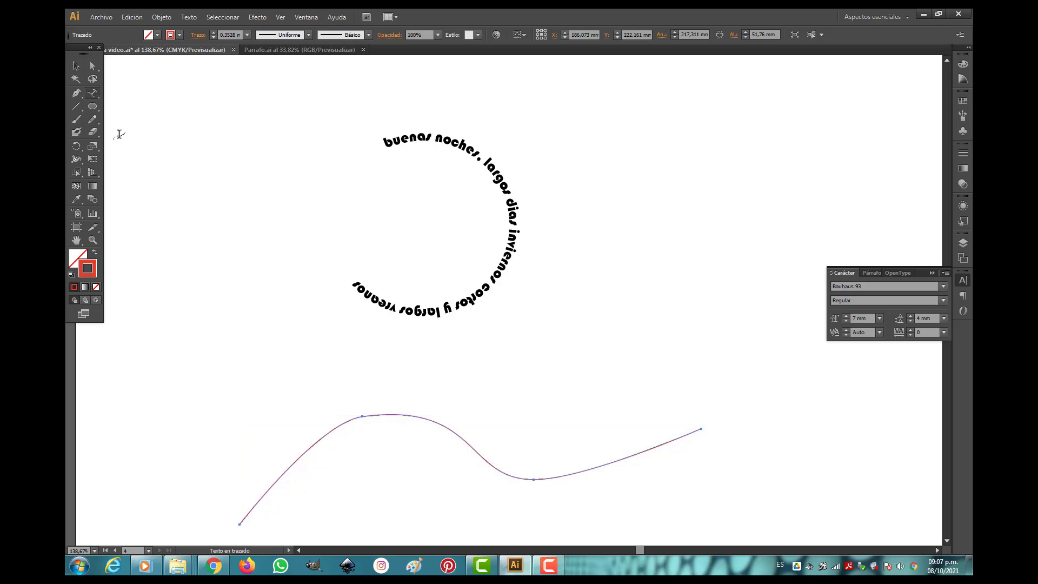
{"action": "left_click", "coordinate": [264, 491]}
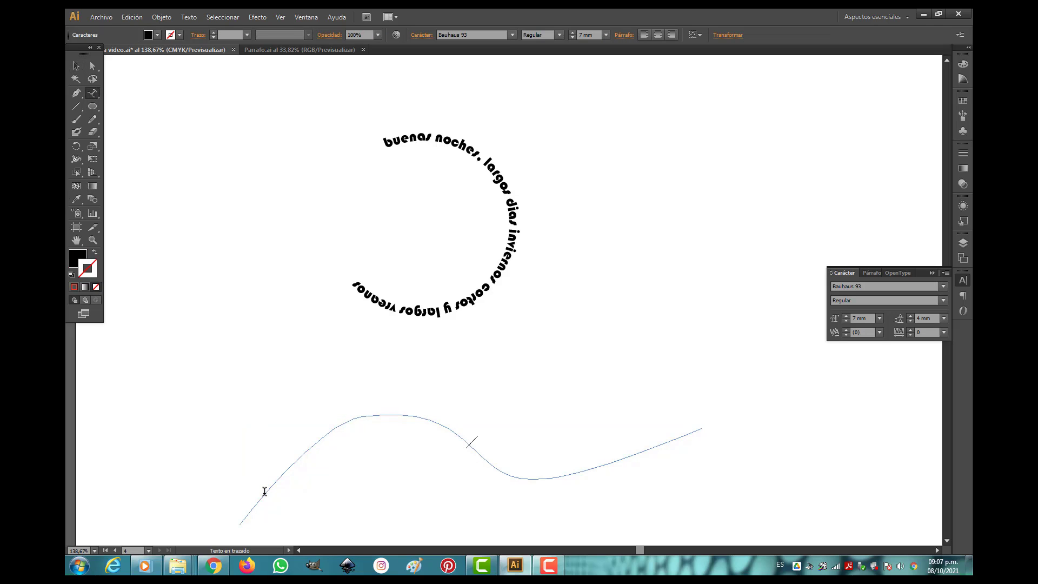
{"action": "type", "text": "la casa de pap"}
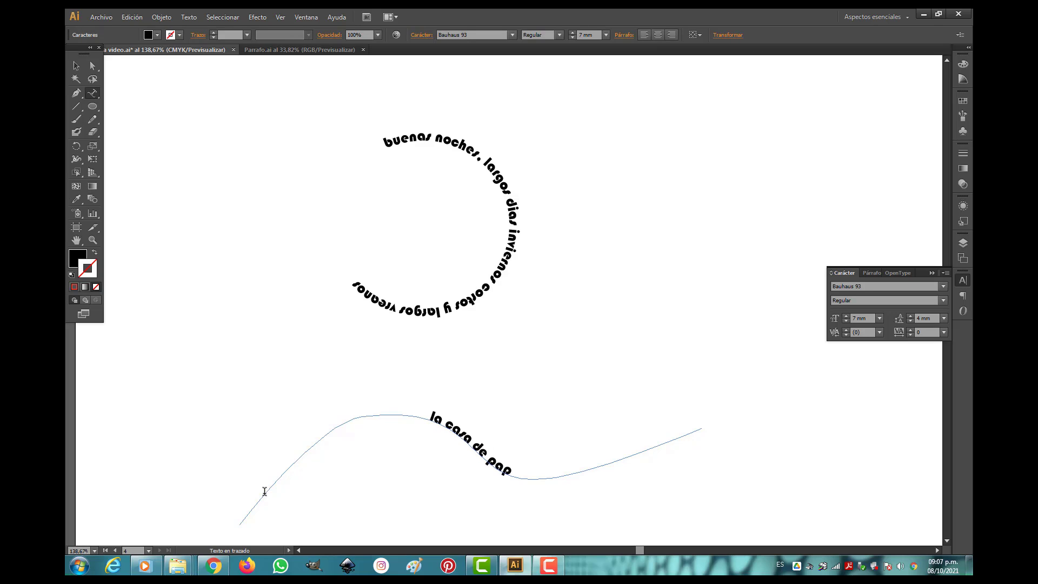
{"action": "type", "text": "el es un"}
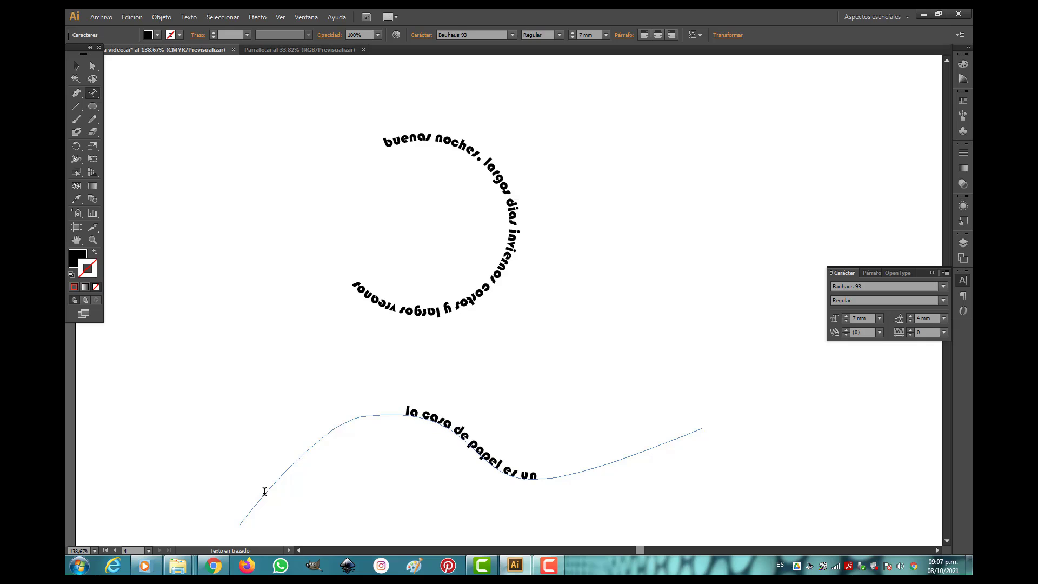
{"action": "type", "text": "a serie"}
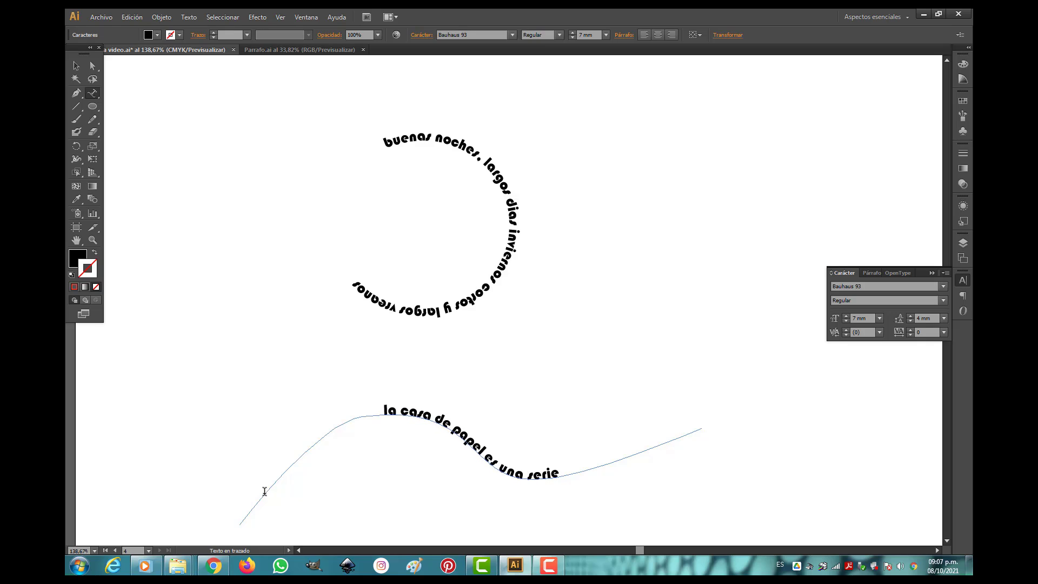
{"action": "type", "text": " muy vio"}
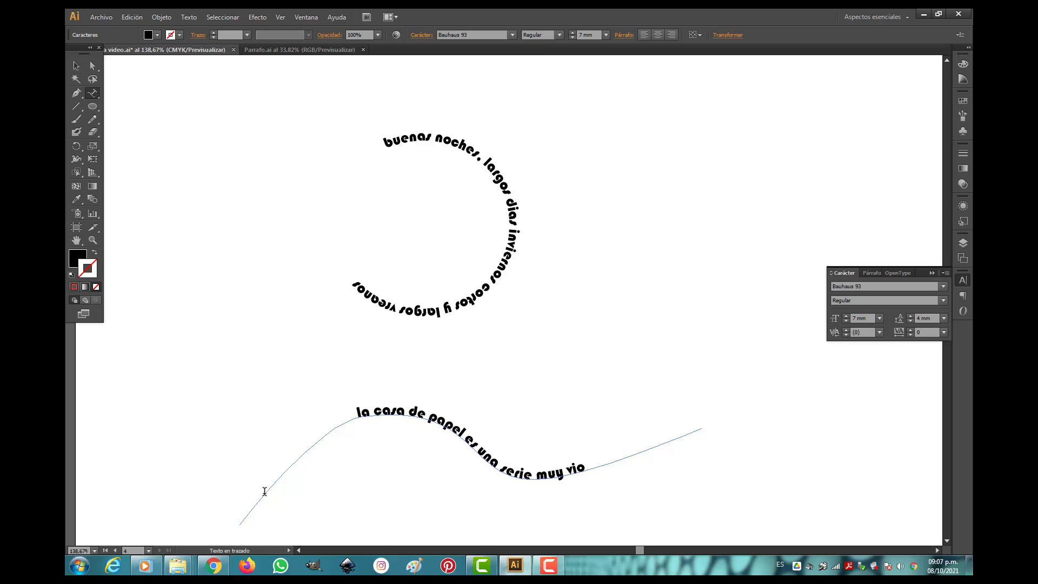
{"action": "type", "text": "lent"}
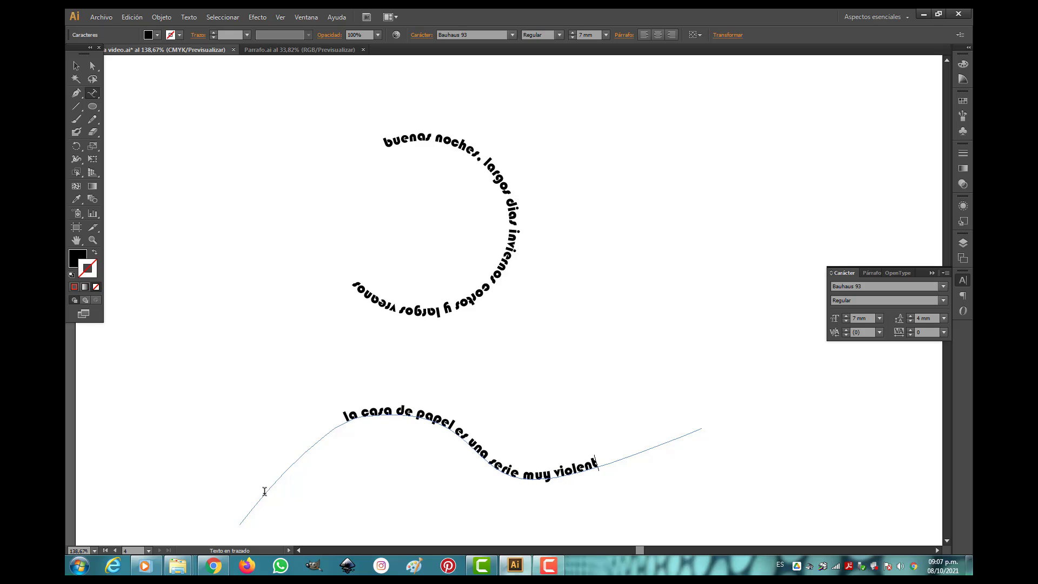
{"action": "type", "text": "a"}
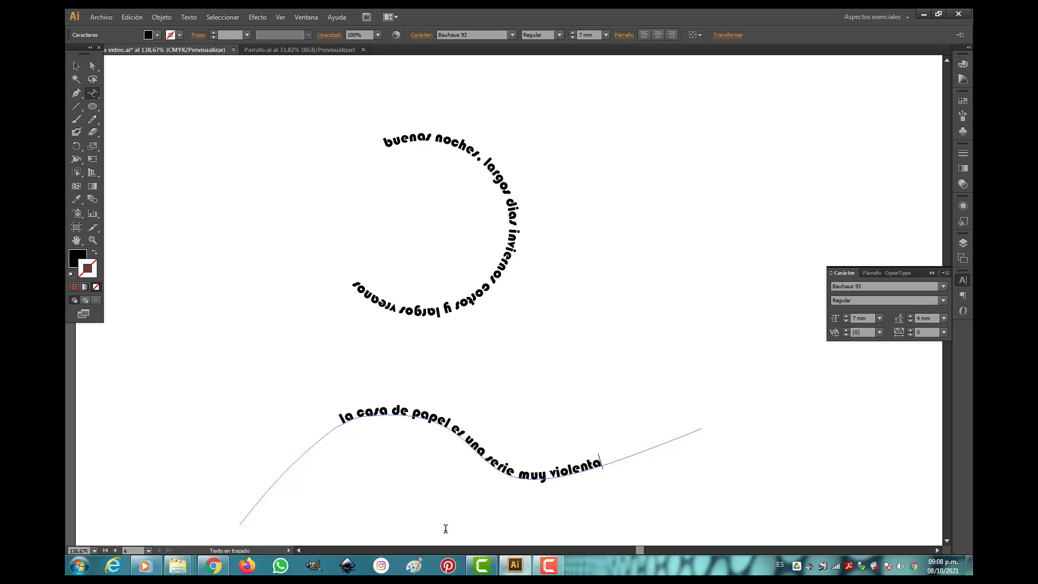
Select all the text on the wavy path, try the Blackoak Std font, and set it to Bernard MT Condensed.
{"action": "left_click_drag", "start_coordinate": [608, 461], "coordinate": [332, 431]}
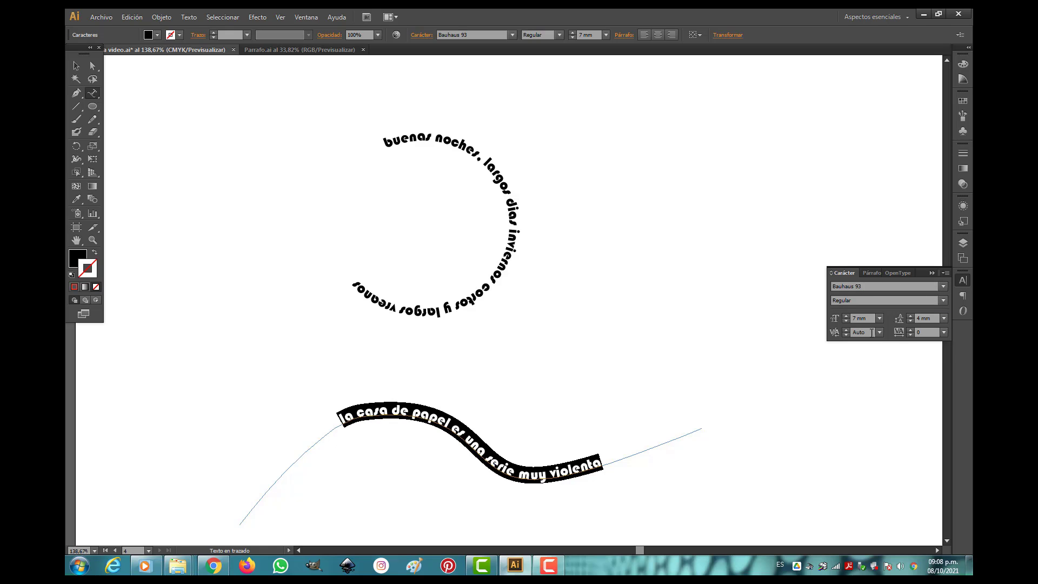
{"action": "left_click", "coordinate": [944, 286]}
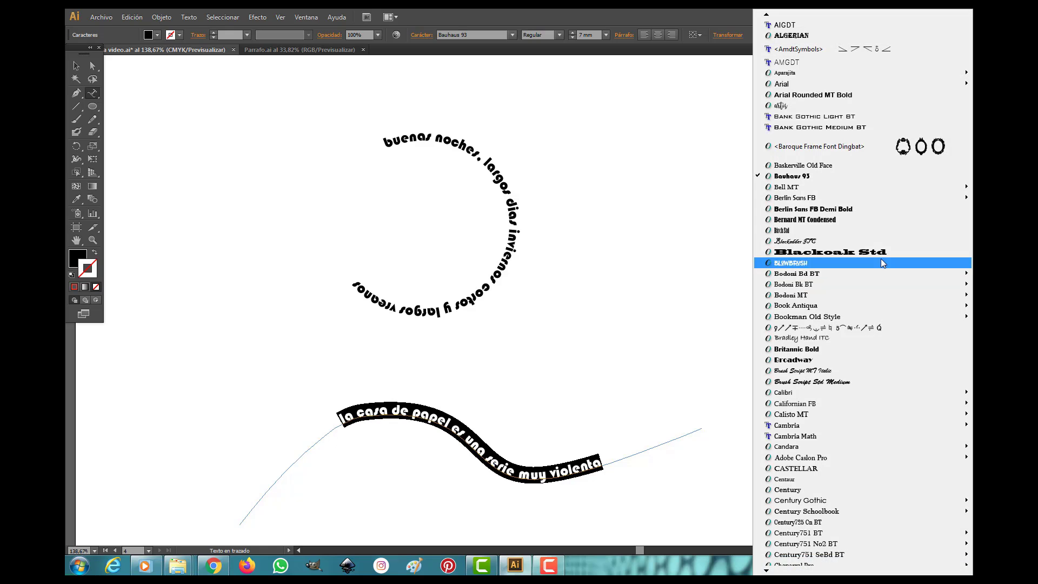
{"action": "left_click", "coordinate": [840, 255]}
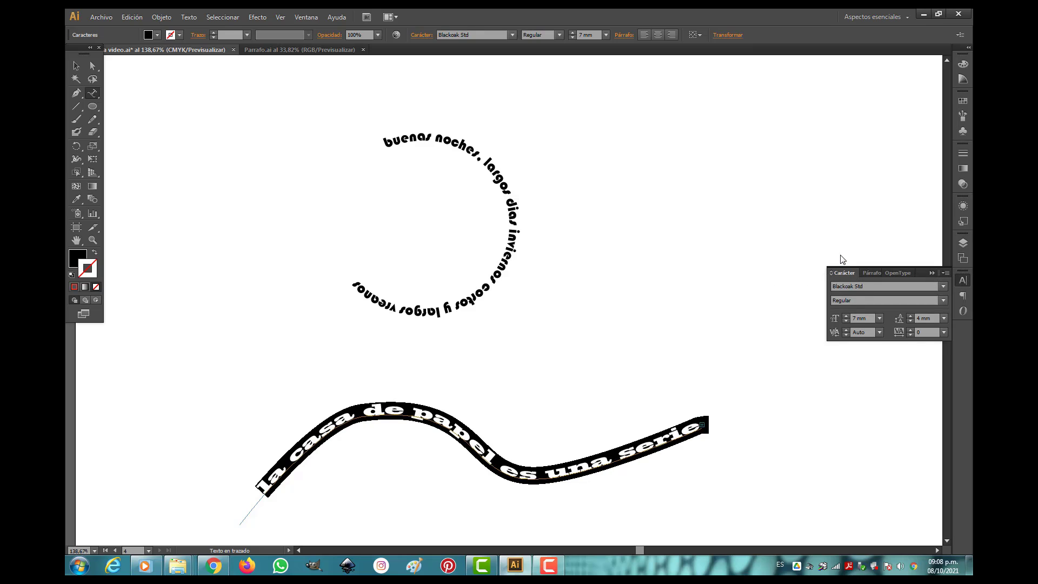
{"action": "left_click", "coordinate": [944, 286]}
{"action": "left_click", "coordinate": [804, 228]}
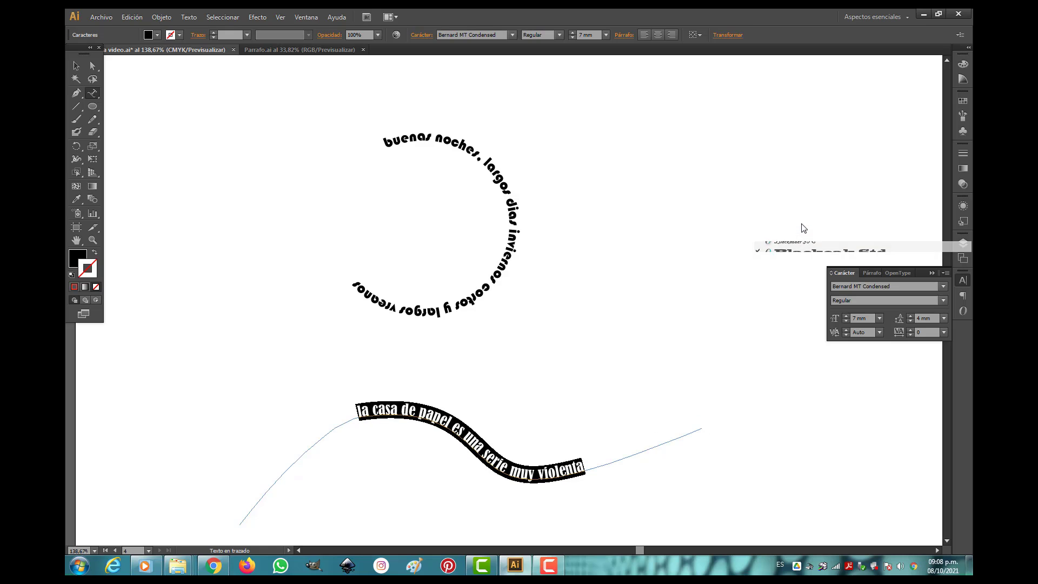
Try a 16 mm font size on the wavy path's text, set it to 10 mm, and fill the text with magenta.
{"action": "left_click", "coordinate": [880, 318]}
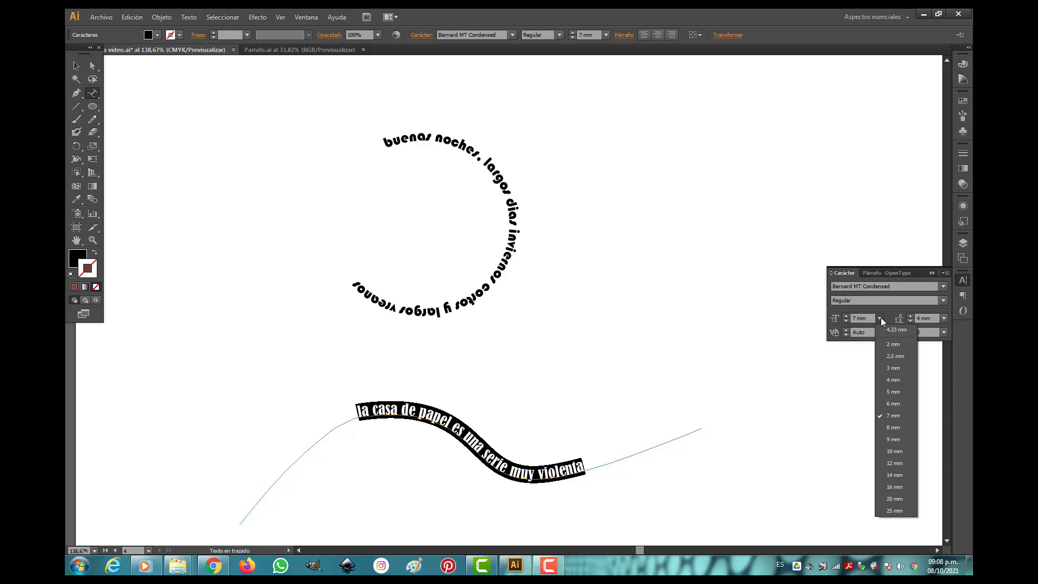
{"action": "left_click", "coordinate": [895, 476]}
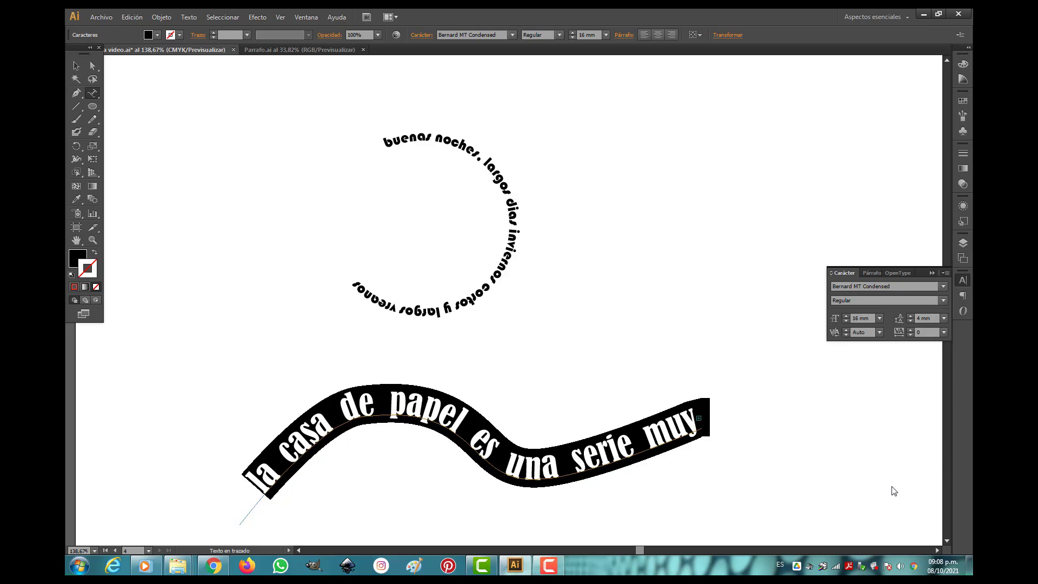
{"action": "left_click", "coordinate": [879, 318]}
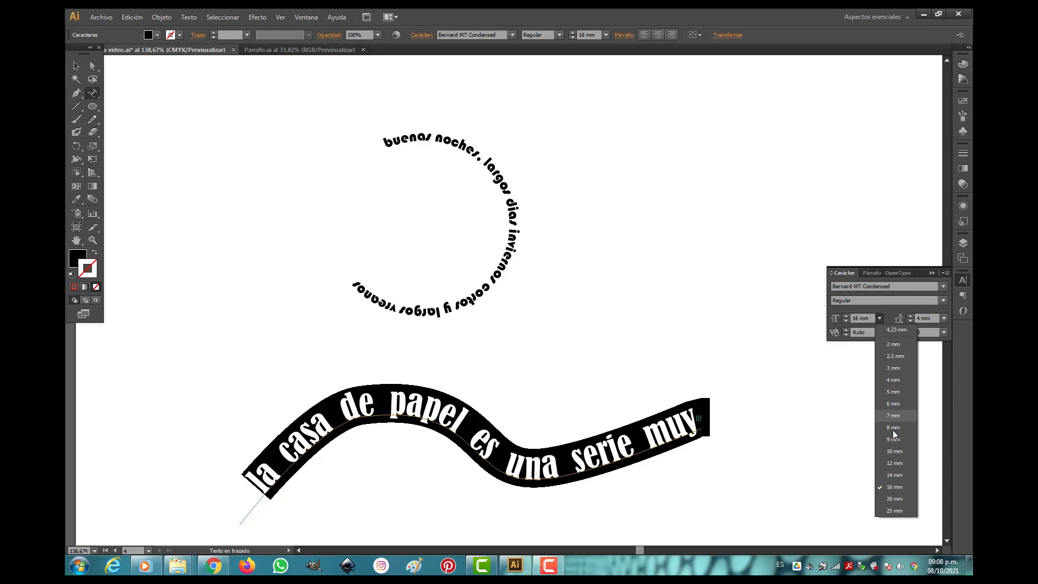
{"action": "left_click", "coordinate": [893, 450]}
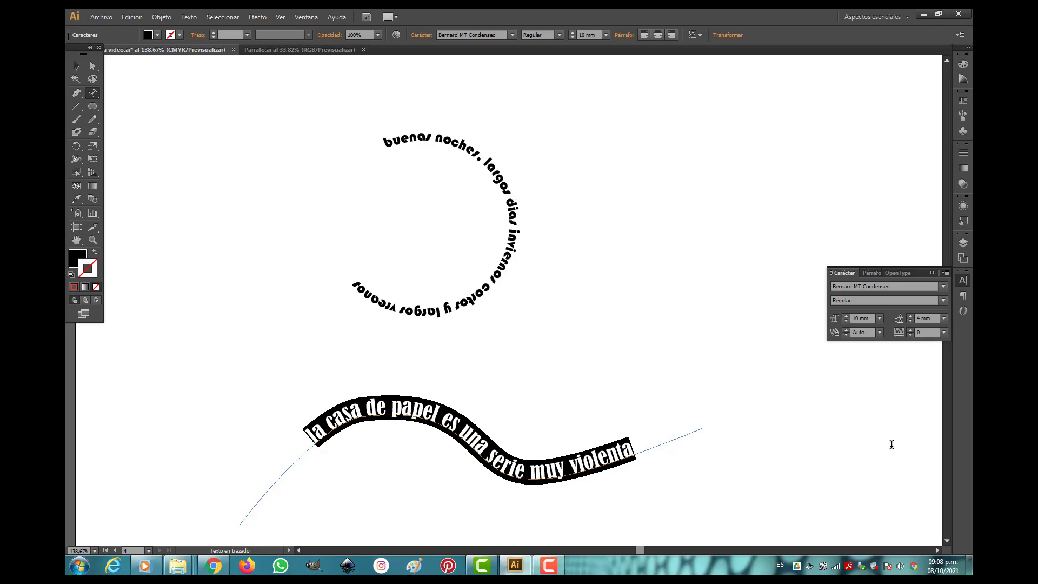
{"action": "left_click", "coordinate": [158, 36]}
{"action": "left_click", "coordinate": [140, 54]}
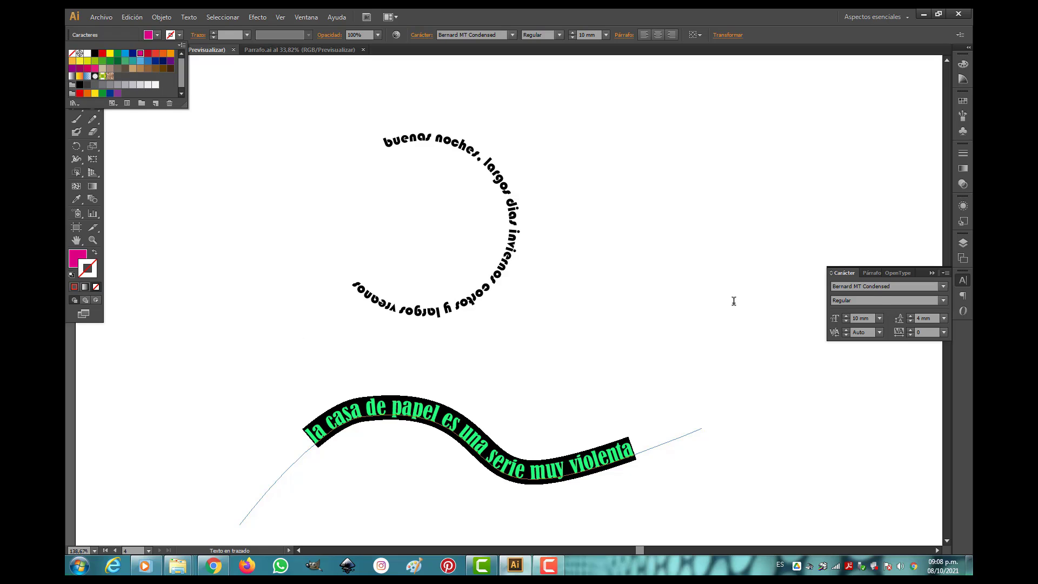
Set the wavy path's text to the BlowBrush font and deselect it.
{"action": "left_click", "coordinate": [943, 285]}
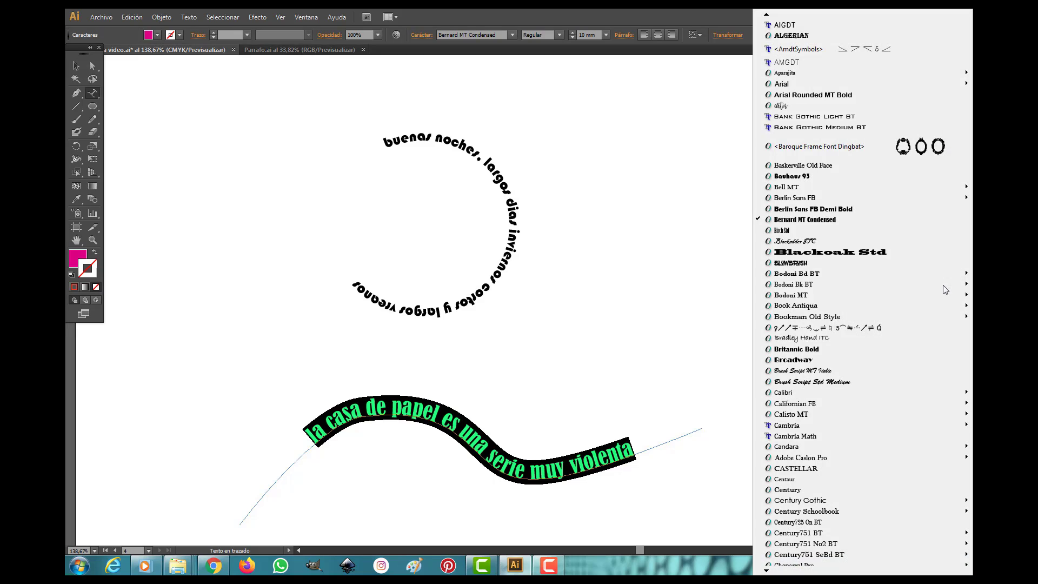
{"action": "left_click", "coordinate": [786, 264]}
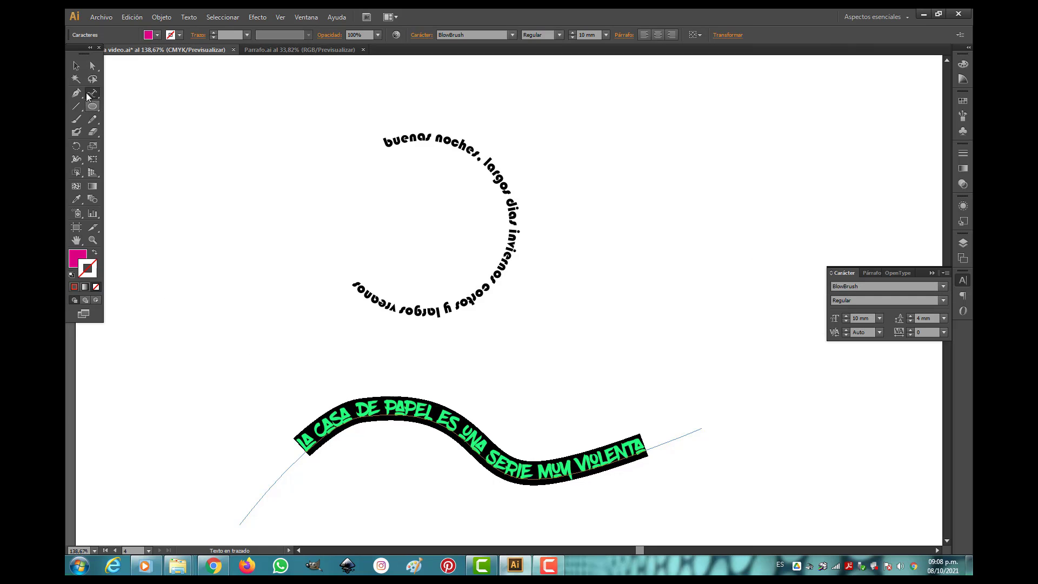
{"action": "left_click", "coordinate": [77, 65]}
{"action": "left_click", "coordinate": [585, 385]}
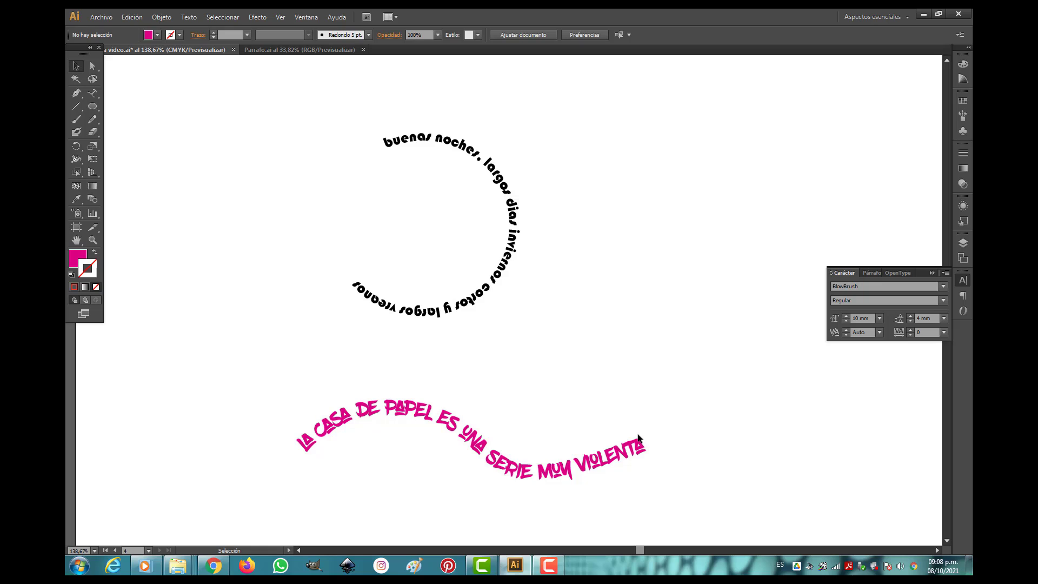
Examine the circle's path text, the text examples across the four artboards, and the type tool variants, including Vertical Type on a Path.
{"action": "left_click", "coordinate": [516, 243]}
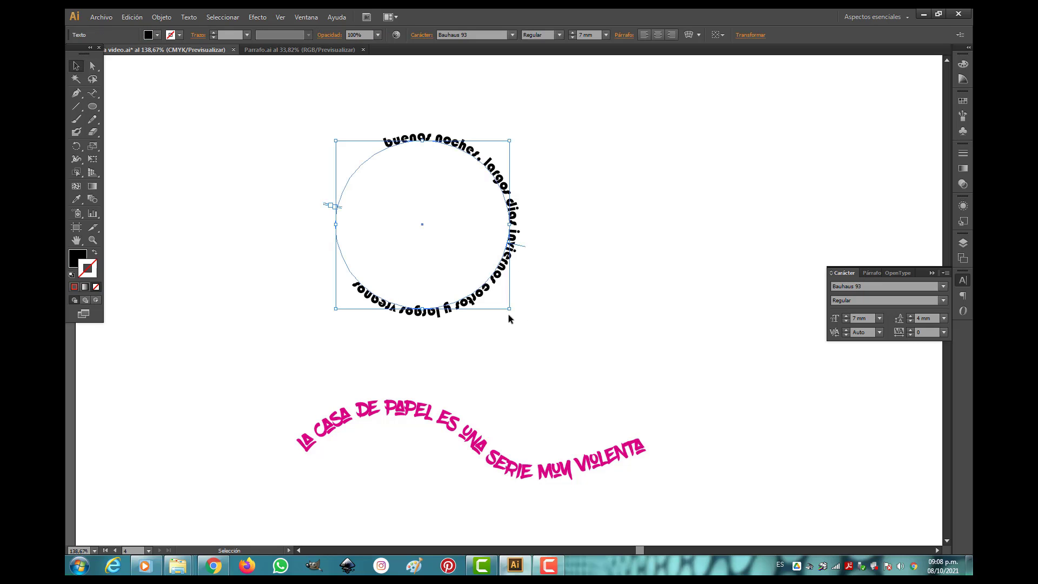
{"action": "left_click", "coordinate": [562, 315]}
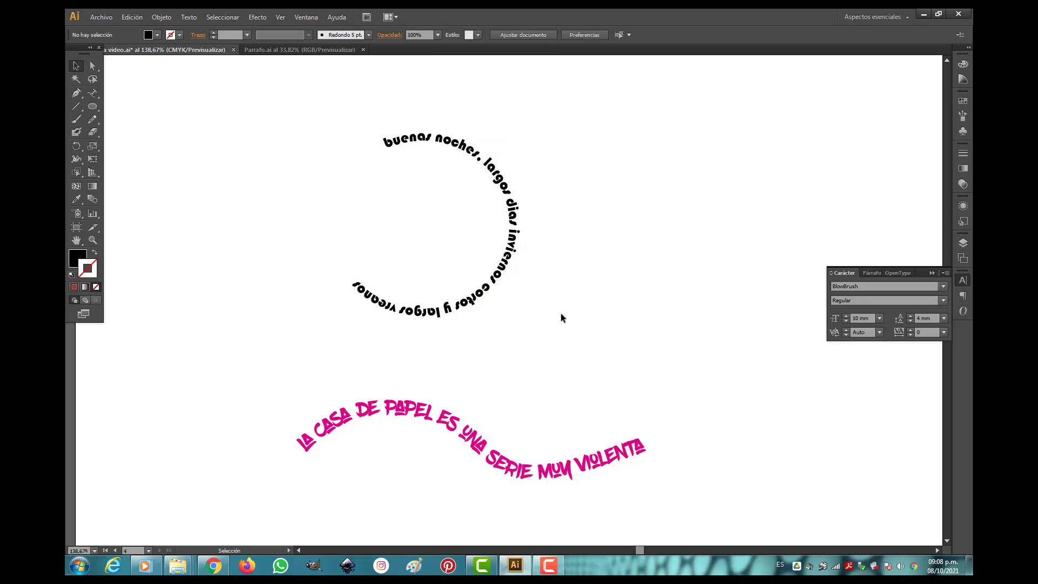
{"action": "scroll", "coordinate": [562, 314], "scroll_direction": "down", "scroll_amount": 4}
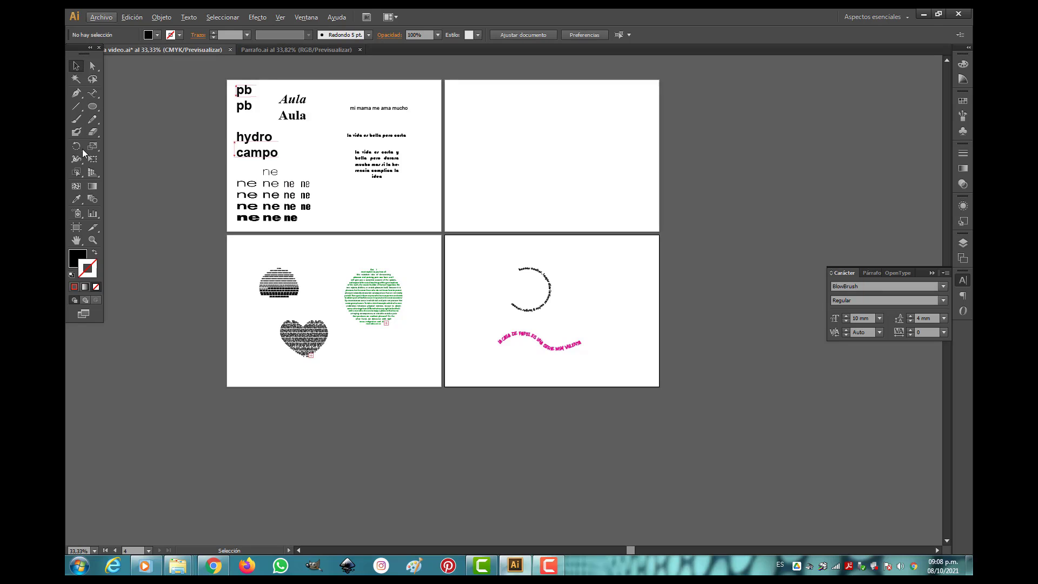
{"action": "left_click", "coordinate": [92, 244]}
{"action": "left_click_drag", "start_coordinate": [229, 81], "coordinate": [634, 367]}
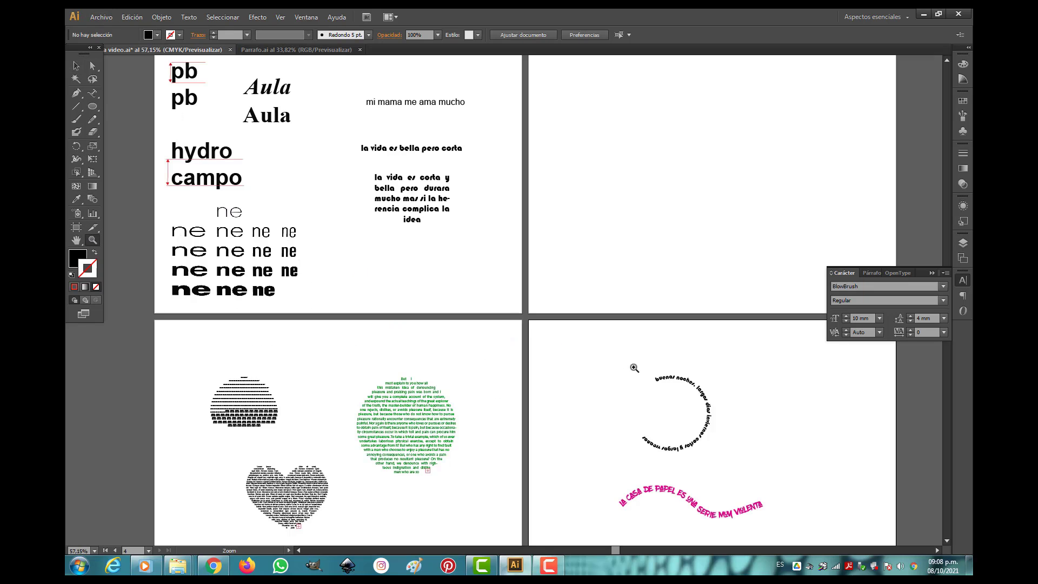
{"action": "left_click", "coordinate": [98, 97]}
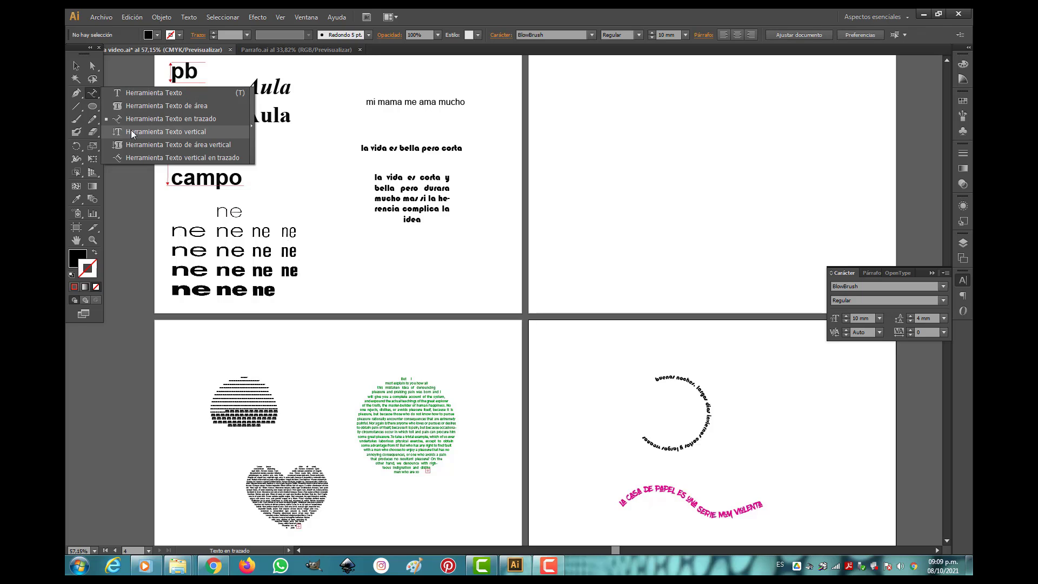
{"action": "left_click", "coordinate": [141, 157]}
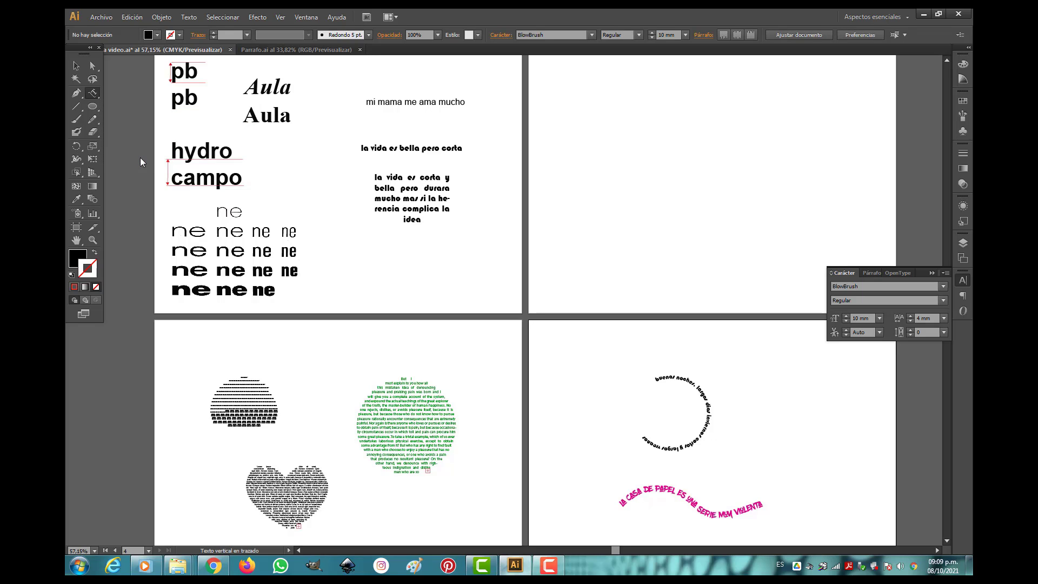
{"action": "left_click", "coordinate": [99, 96]}
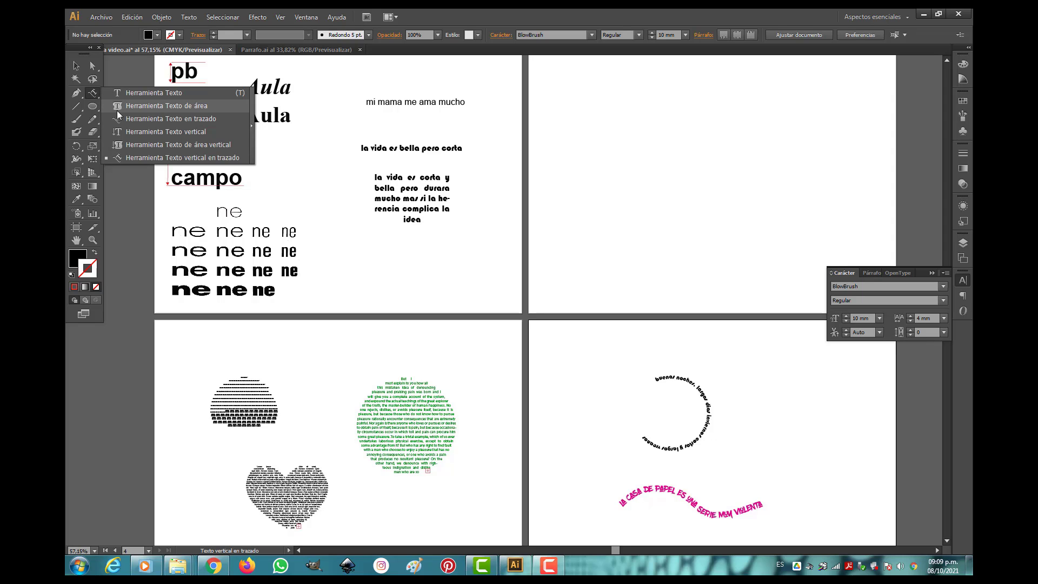